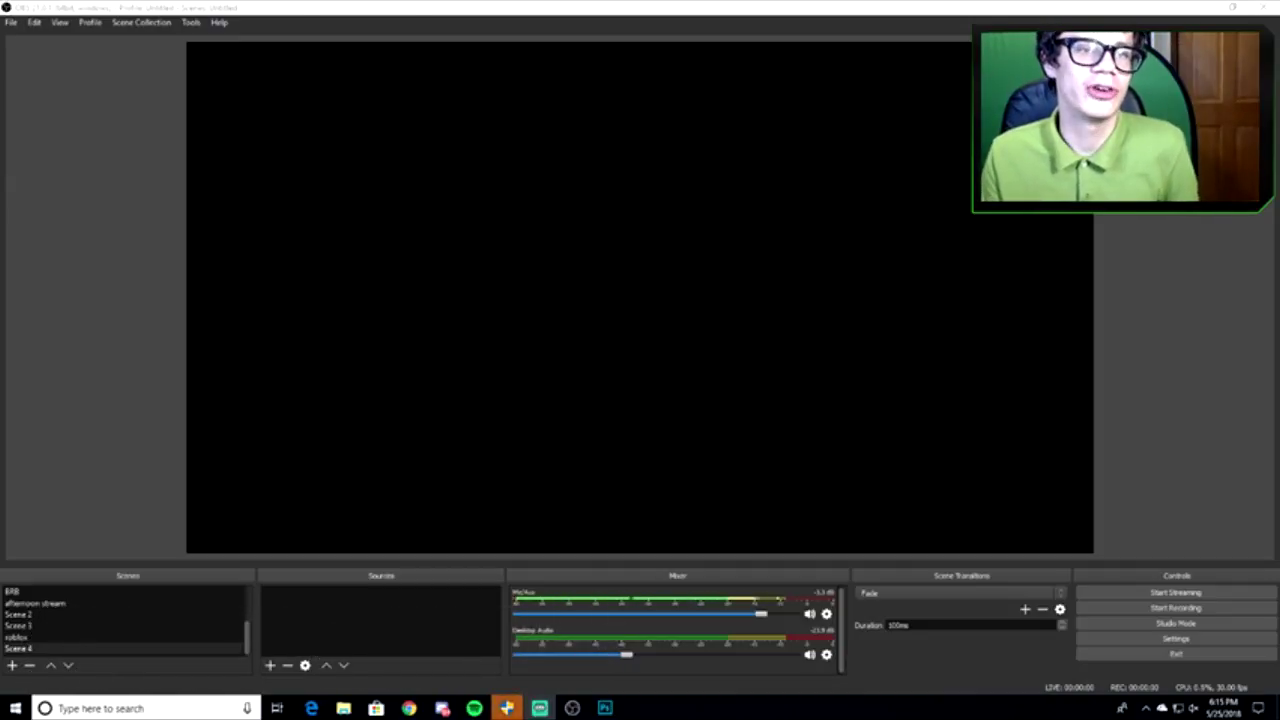
# - Search Google for 'obs' and open the OBS Studio home page, obsproject.com
pyautogui.doubleClick(197, 12)
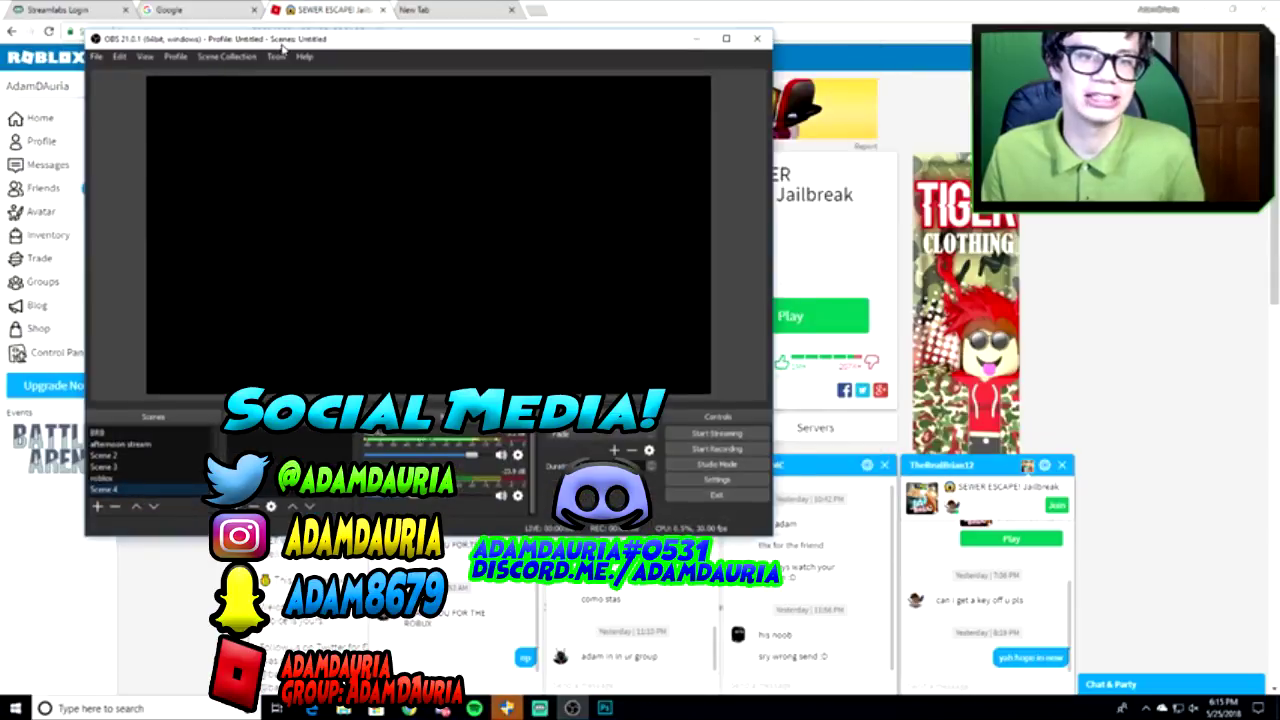
pyautogui.click(190, 10)
pyautogui.write('obs')
pyautogui.press('Return')
pyautogui.click(170, 170)
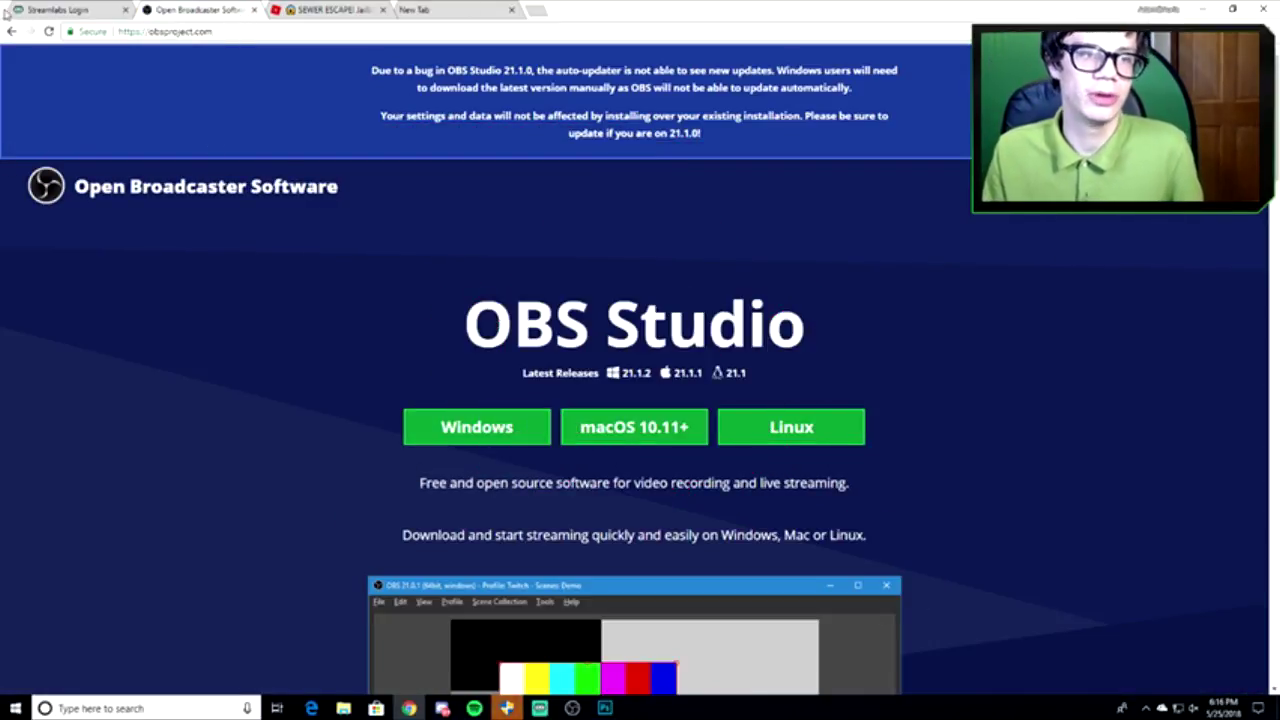
# - Return to the SEWER ESCAPE! Jailbreak Roblox tab, and bring up then minimize Photoshop
pyautogui.click(330, 10)
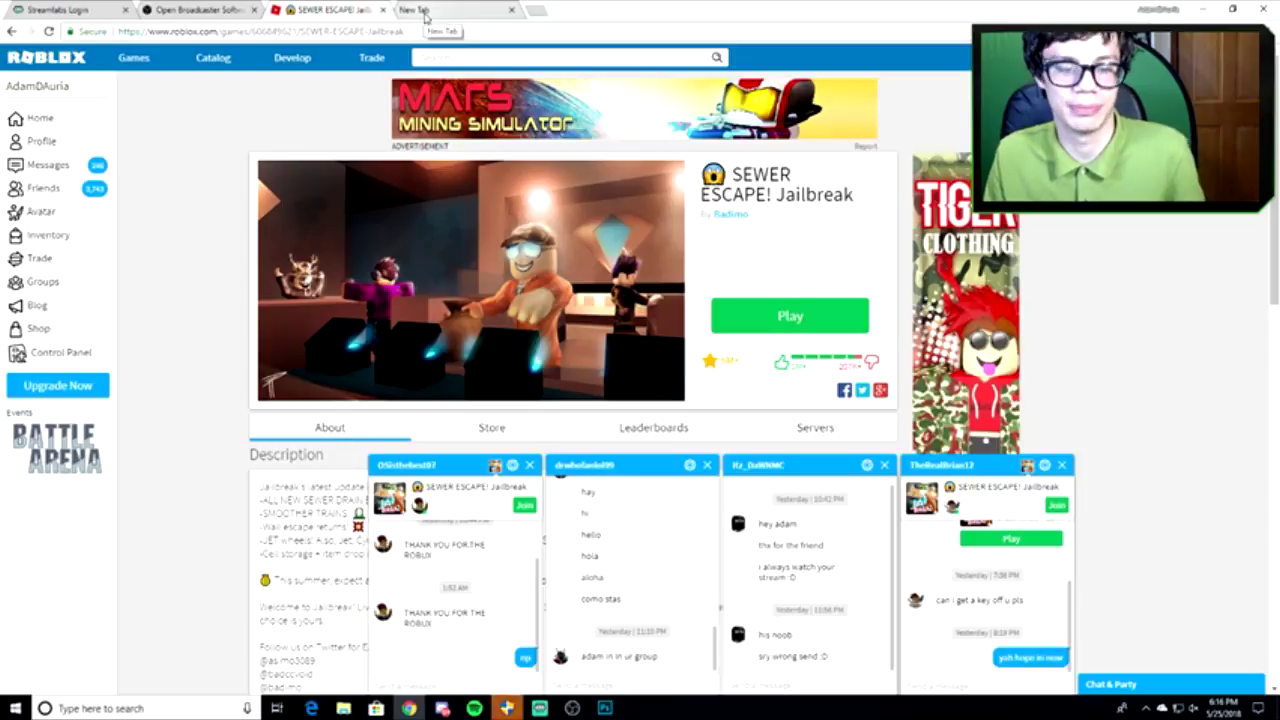
pyautogui.click(606, 710)
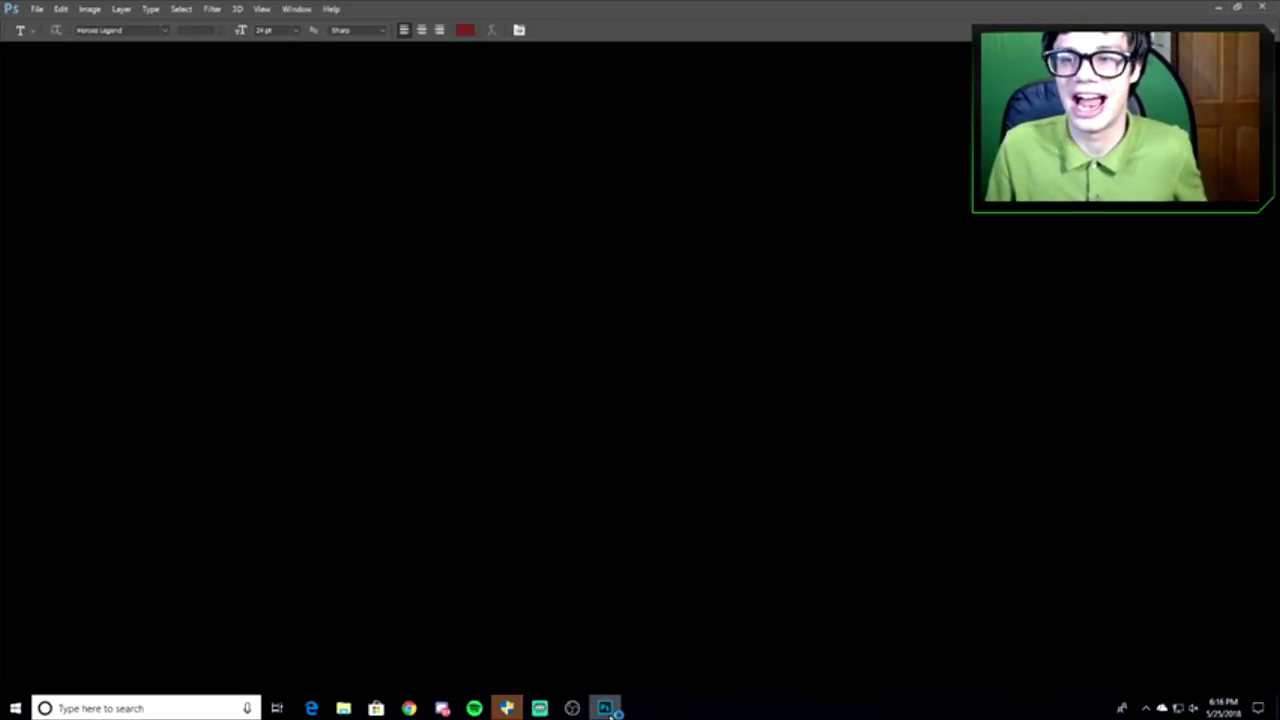
pyautogui.moveTo(574, 710)
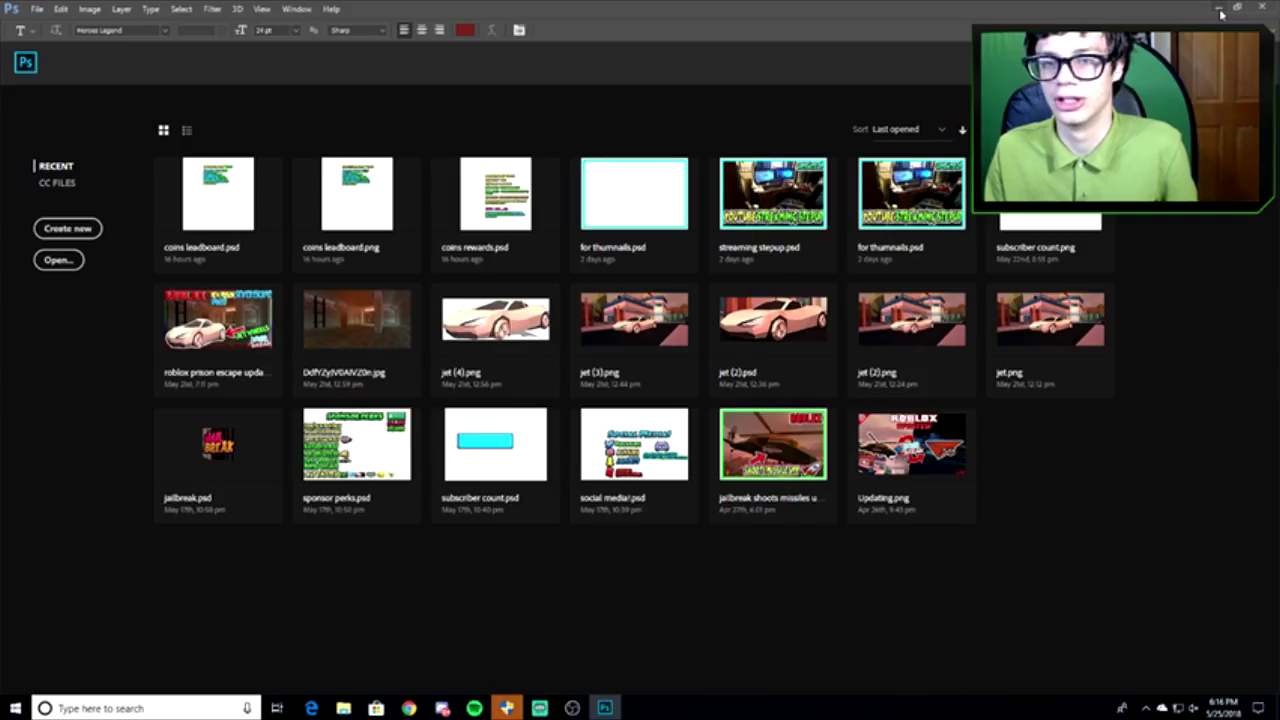
pyautogui.click(1219, 8)
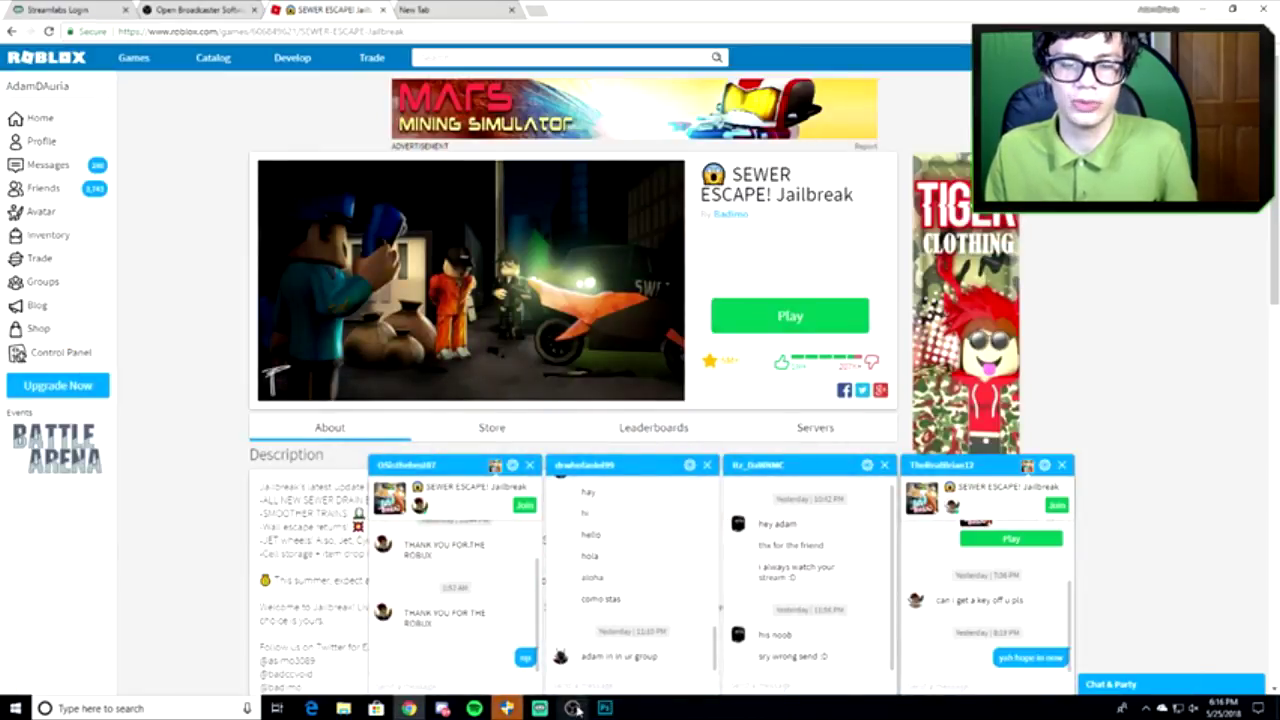
pyautogui.click(572, 708)
# - Maximize OBS, rename Scene 4 to 'Roblox', and bring up the add-source list
pyautogui.click(726, 38)
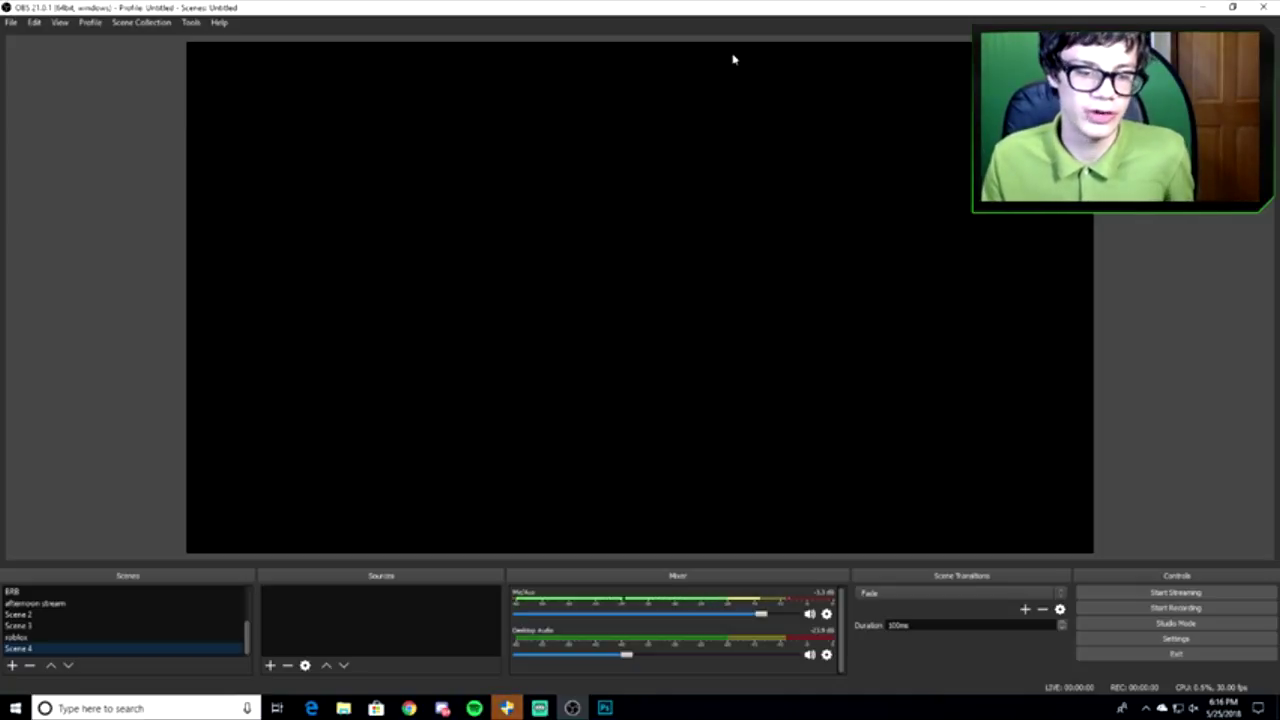
pyautogui.rightClick(12, 652)
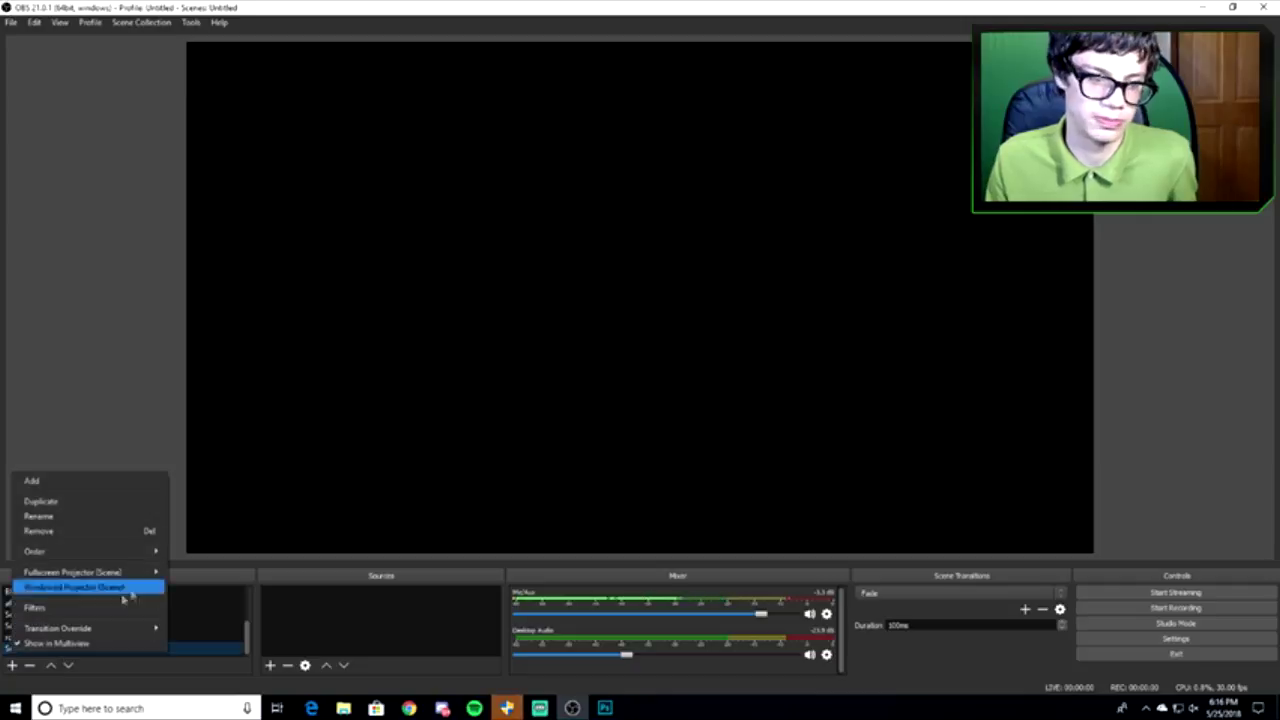
pyautogui.click(52, 516)
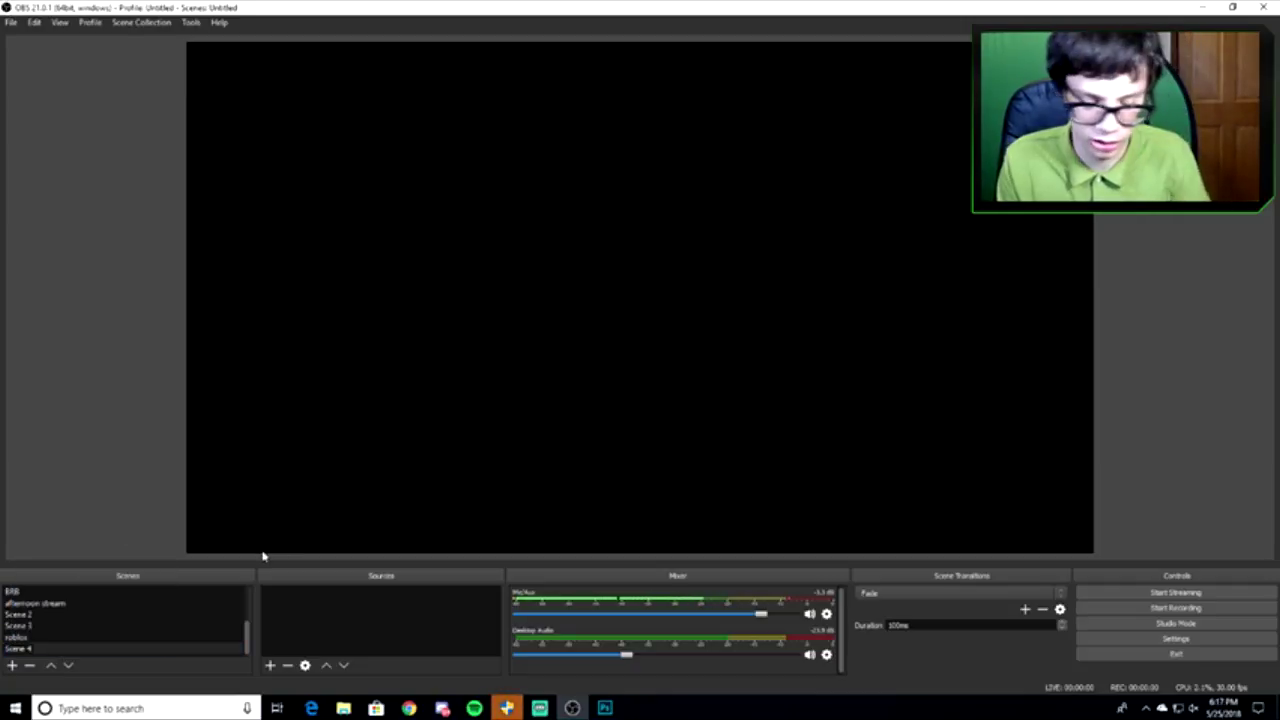
pyautogui.write('Roblox!')
pyautogui.press('Return')
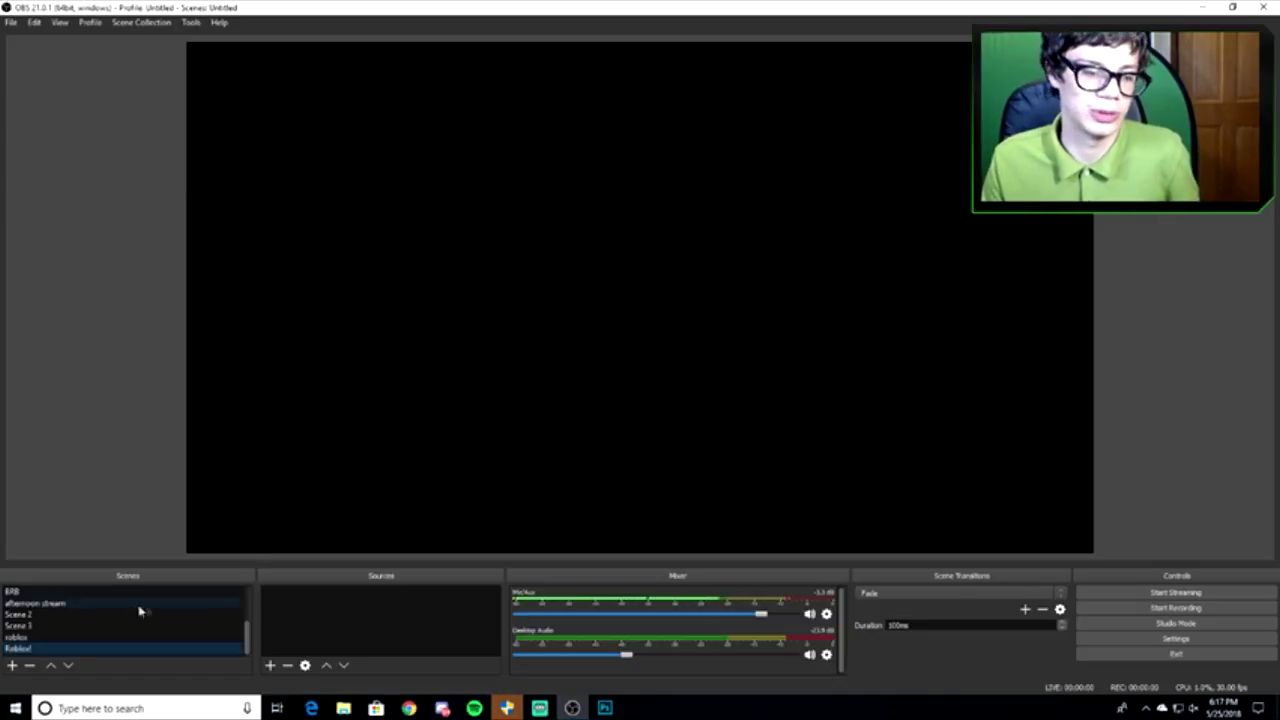
pyautogui.click(270, 666)
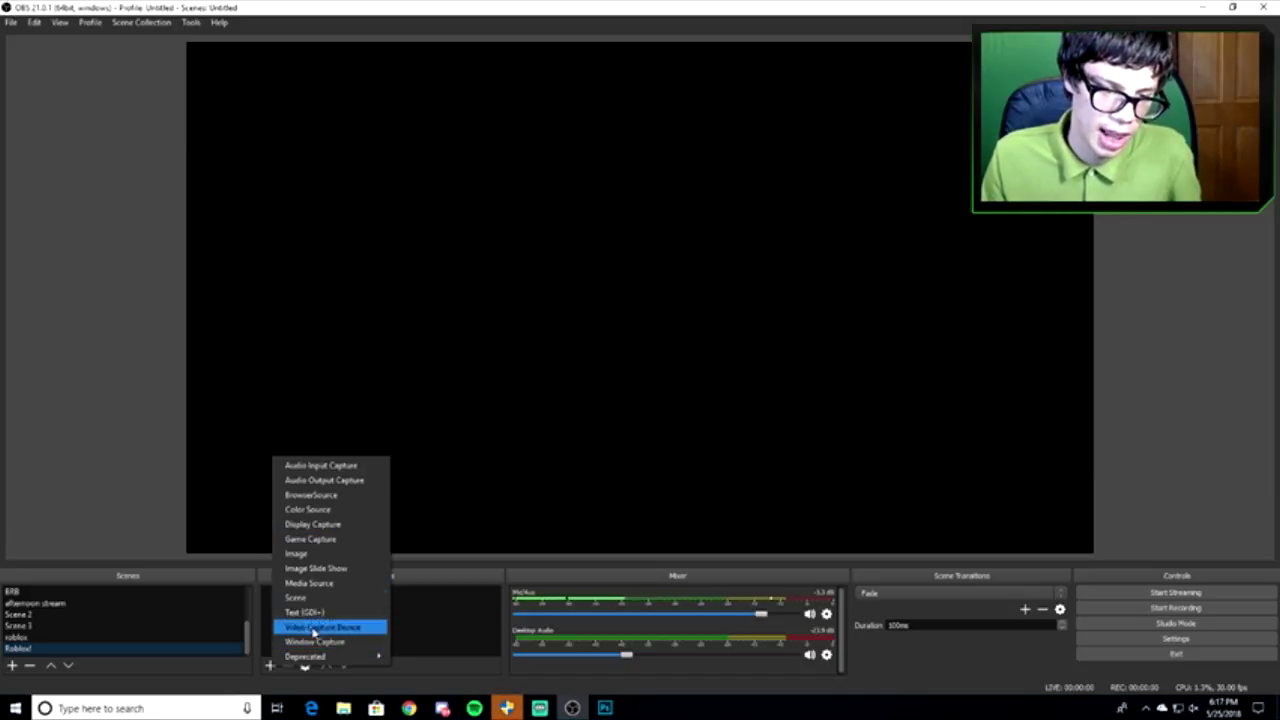
# - Add a Display Capture 4 source with its default settings
pyautogui.click(327, 533)
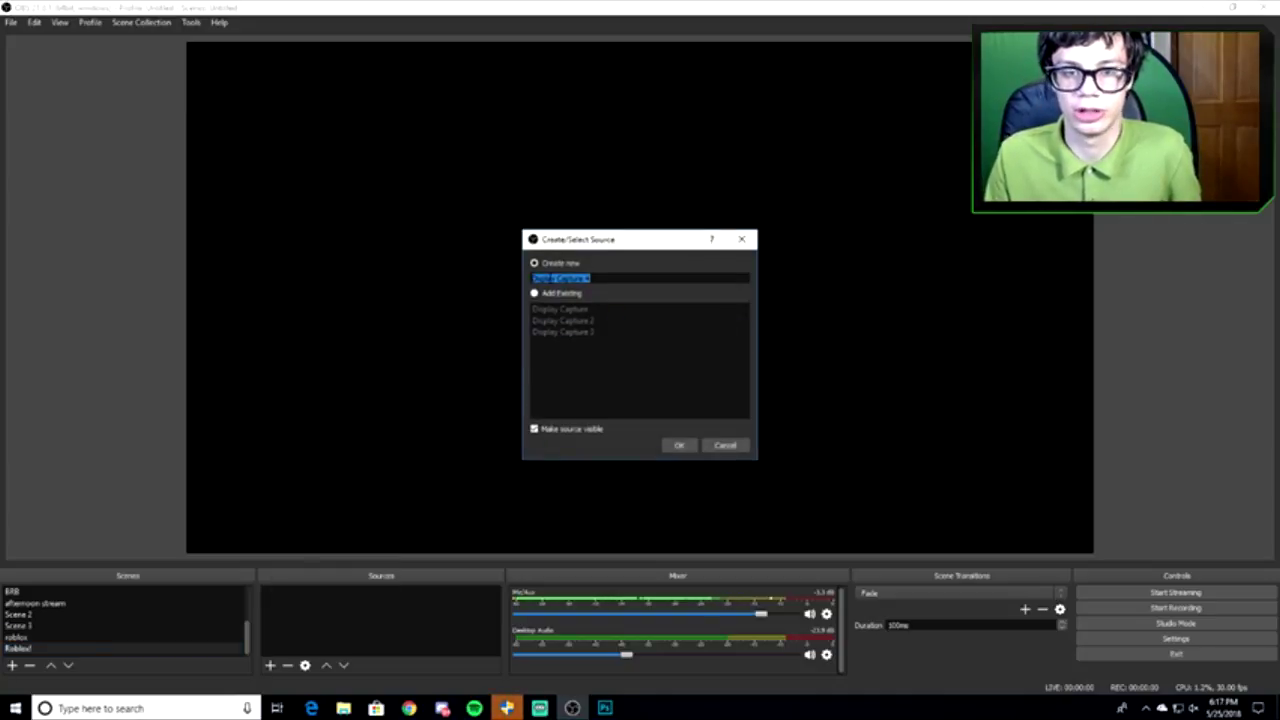
pyautogui.click(679, 445)
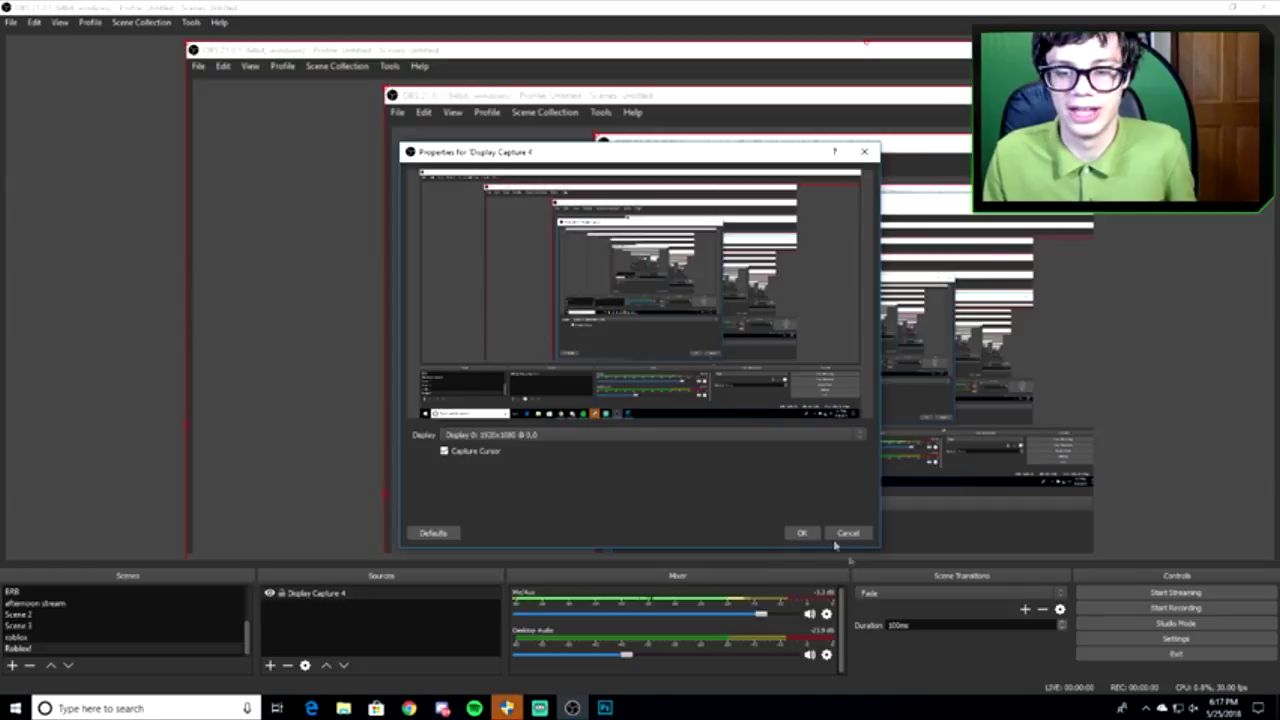
pyautogui.click(803, 533)
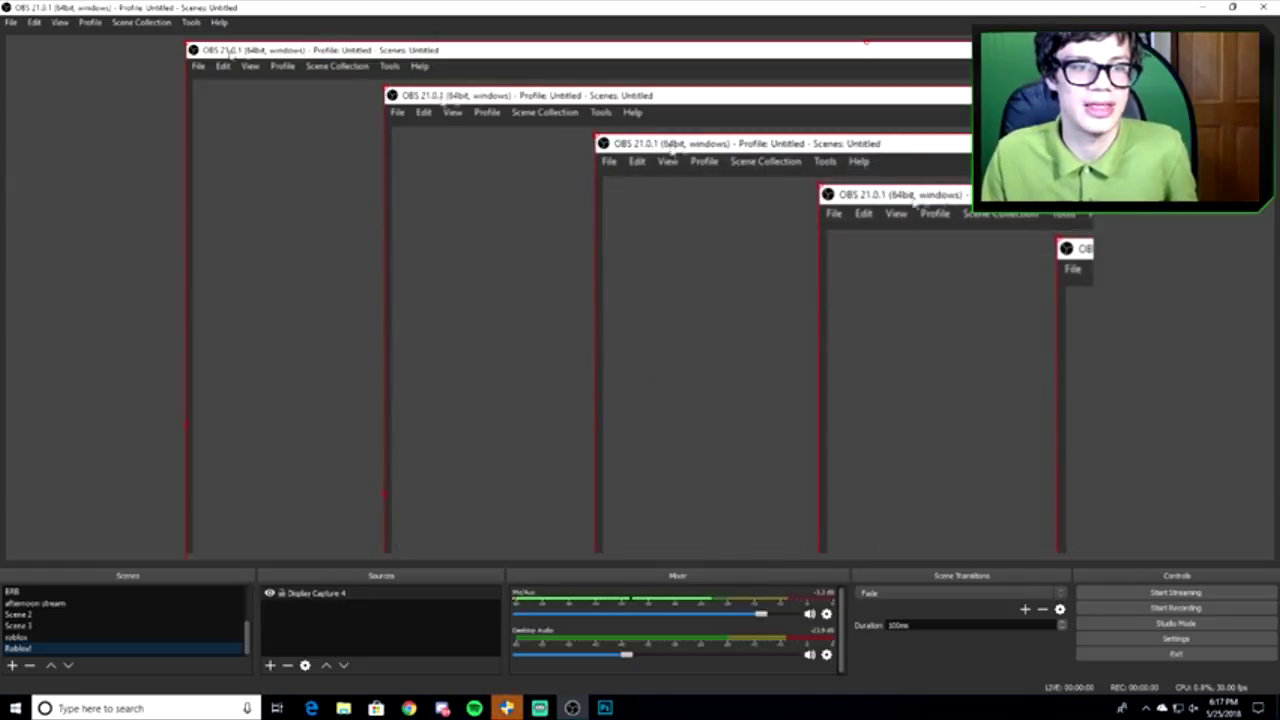
# - Add a Game Capture 2 source, trying Capture specific window mode before cancelling the settings
pyautogui.click(269, 665)
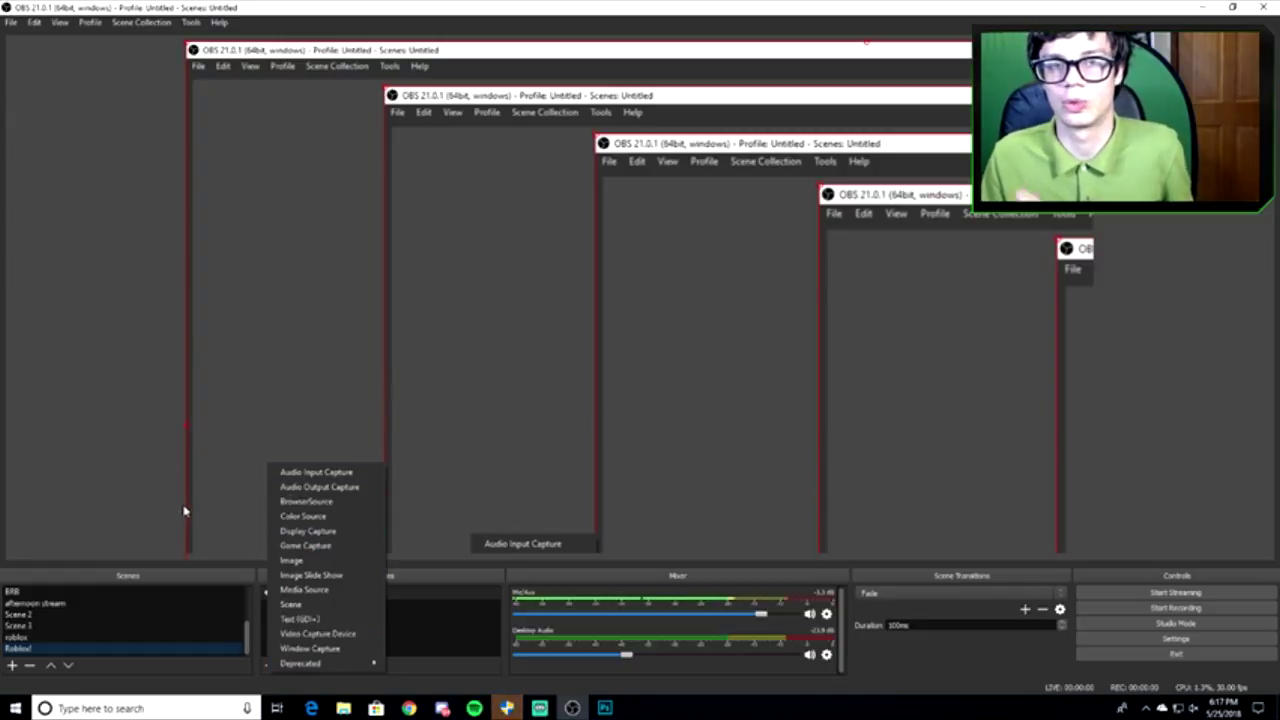
pyautogui.click(294, 547)
pyautogui.click(679, 445)
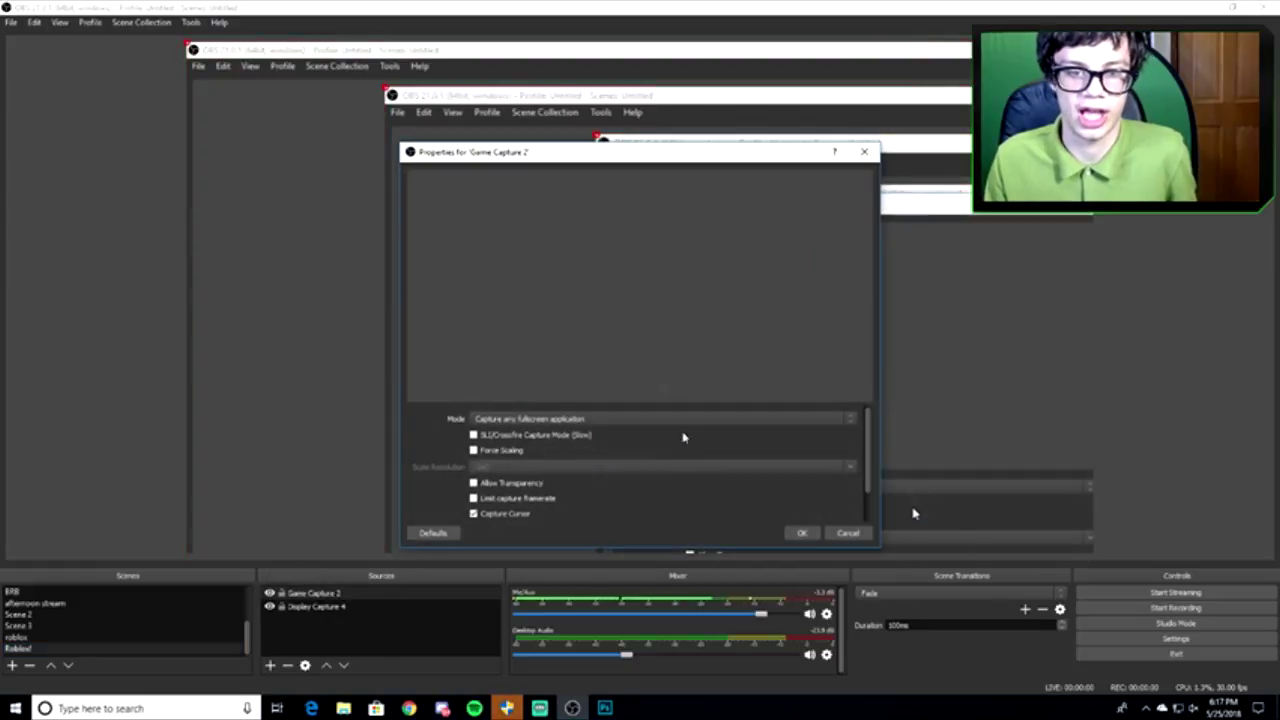
pyautogui.click(516, 420)
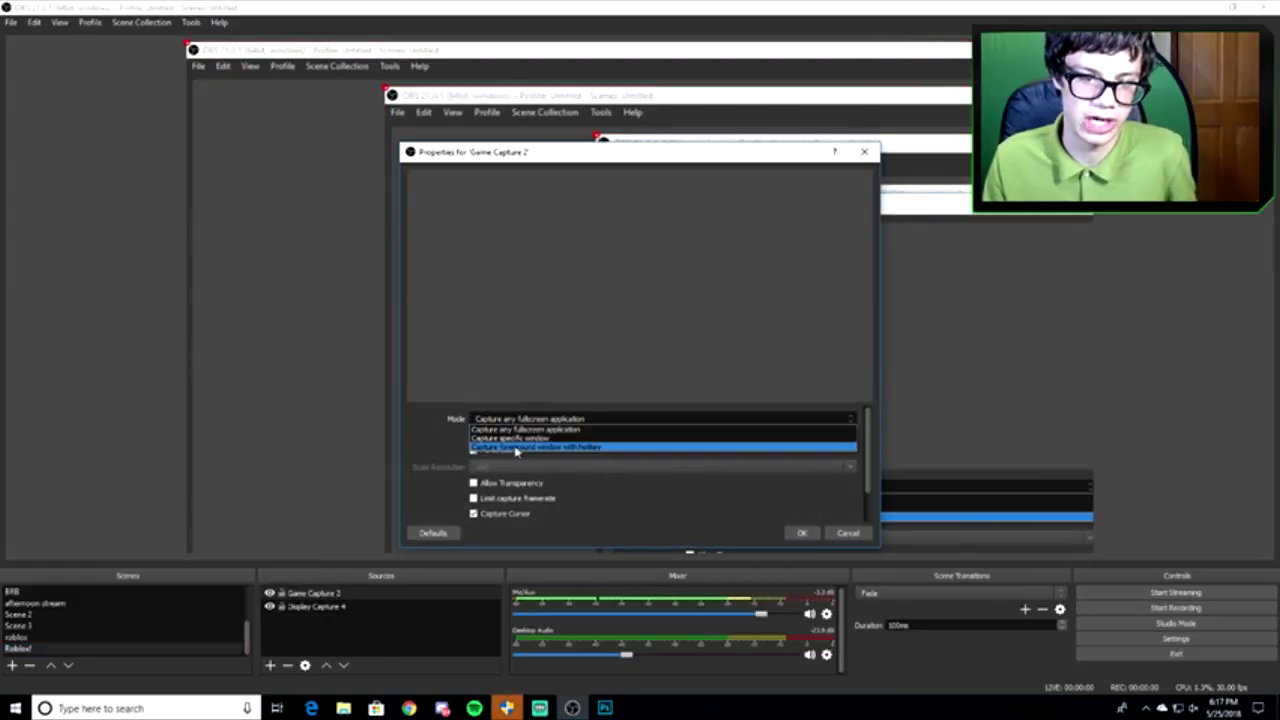
pyautogui.click(514, 438)
pyautogui.click(515, 401)
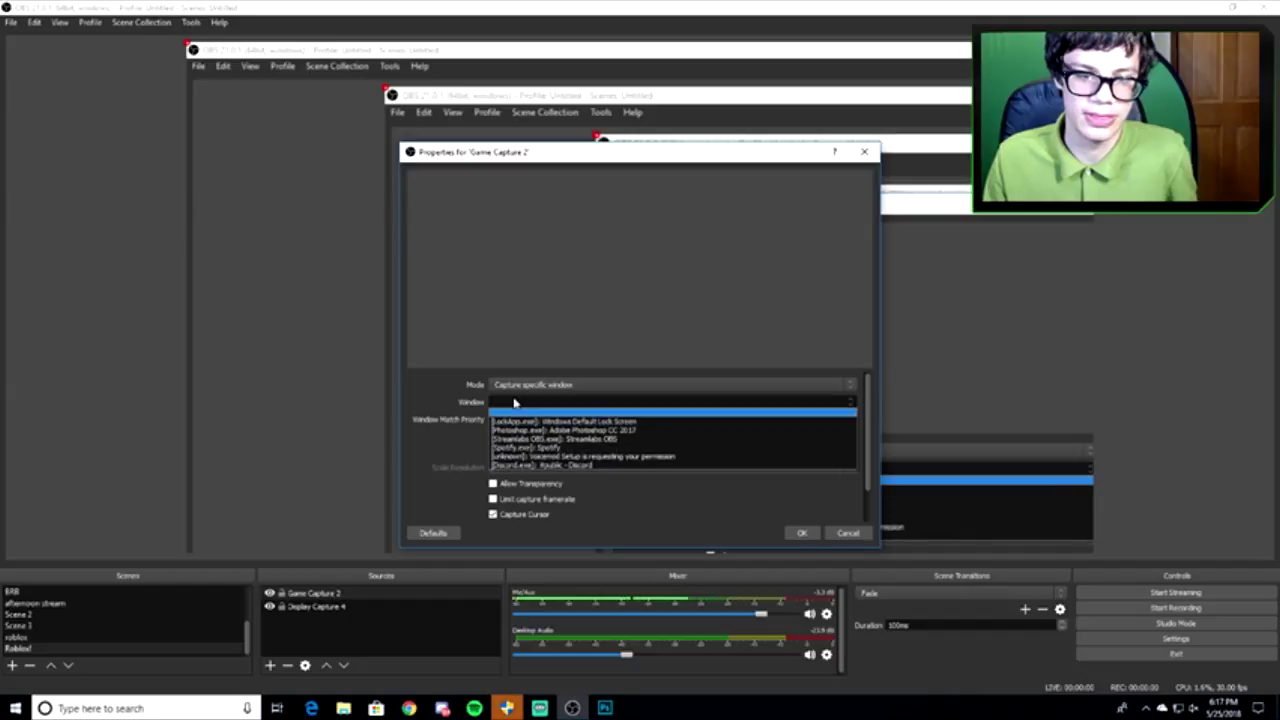
pyautogui.click(515, 402)
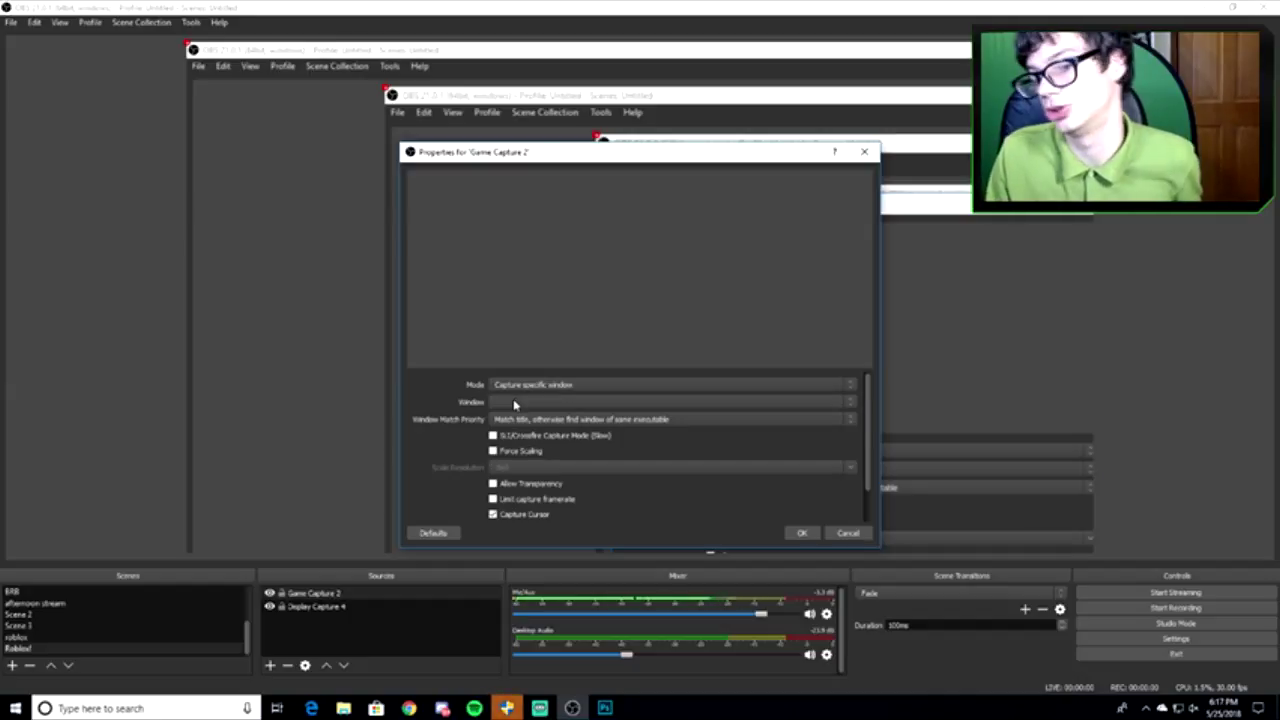
pyautogui.click(848, 532)
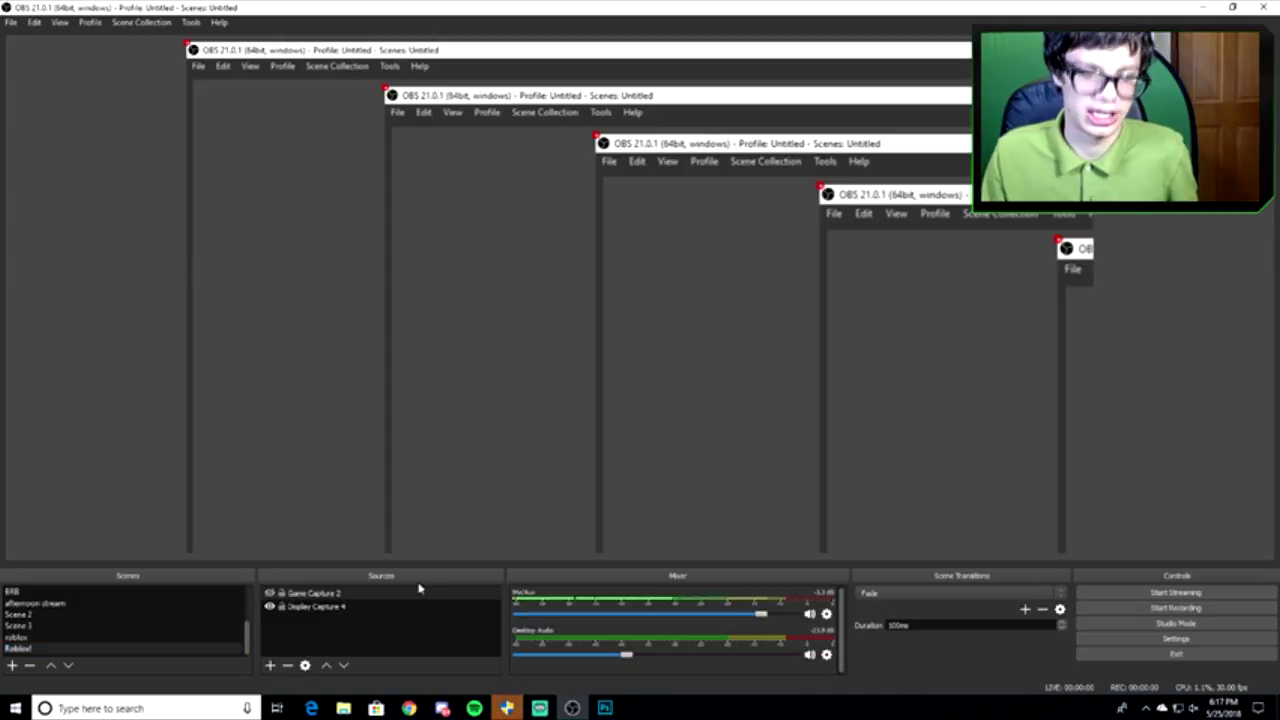
# - Apply Transform > Stretch to screen to Display Capture 4
pyautogui.rightClick(321, 606)
pyautogui.moveTo(369, 503)
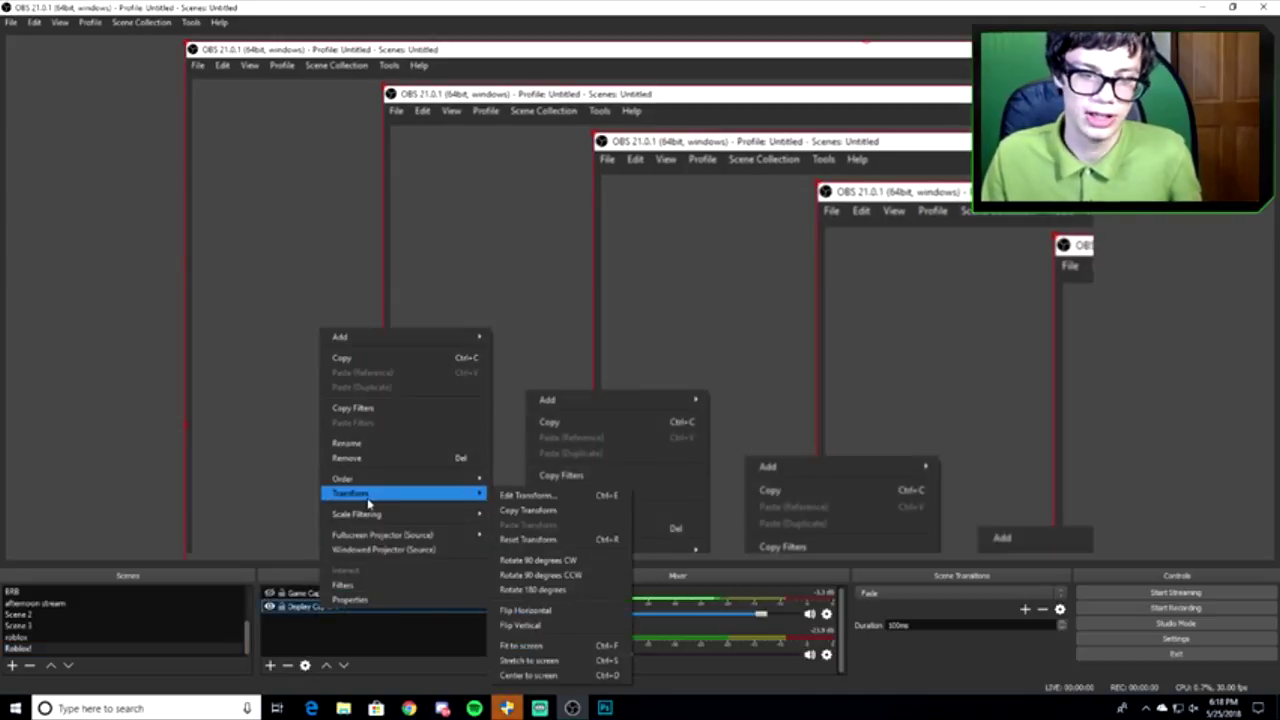
pyautogui.click(540, 661)
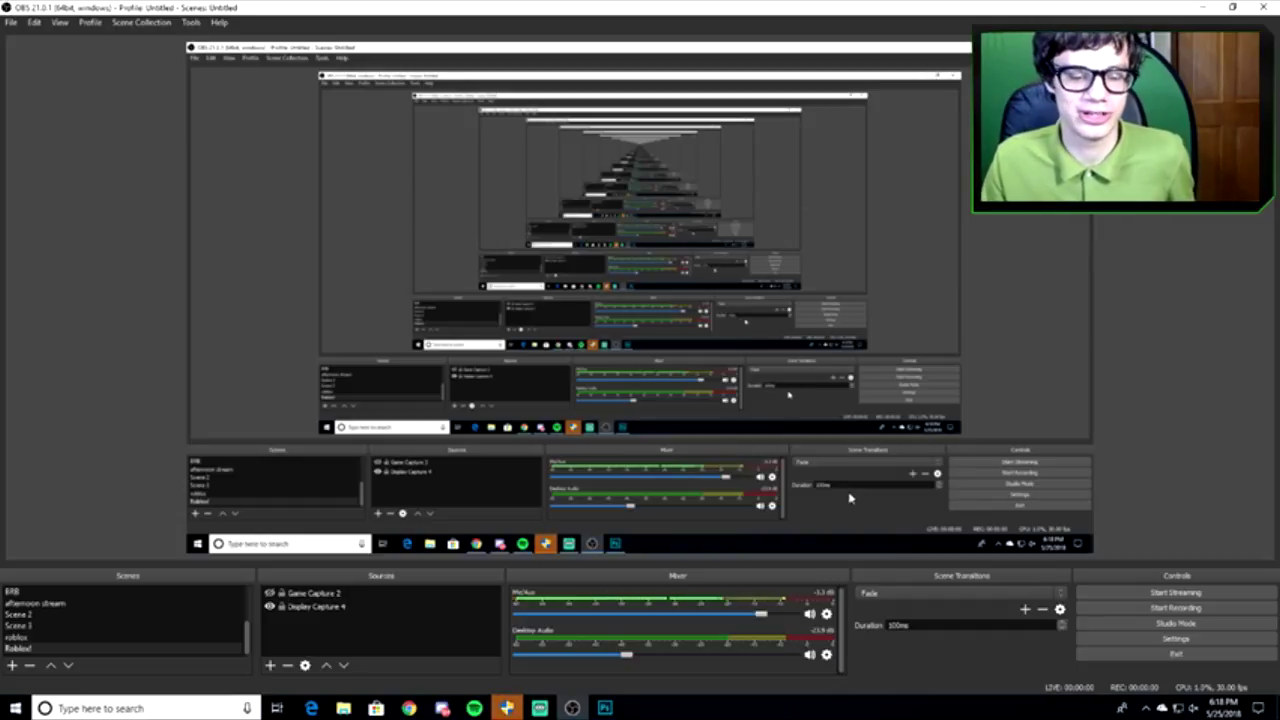
# - Create a new 700 × 720 px transparent document, Untitled-1, in Photoshop
pyautogui.click(604, 707)
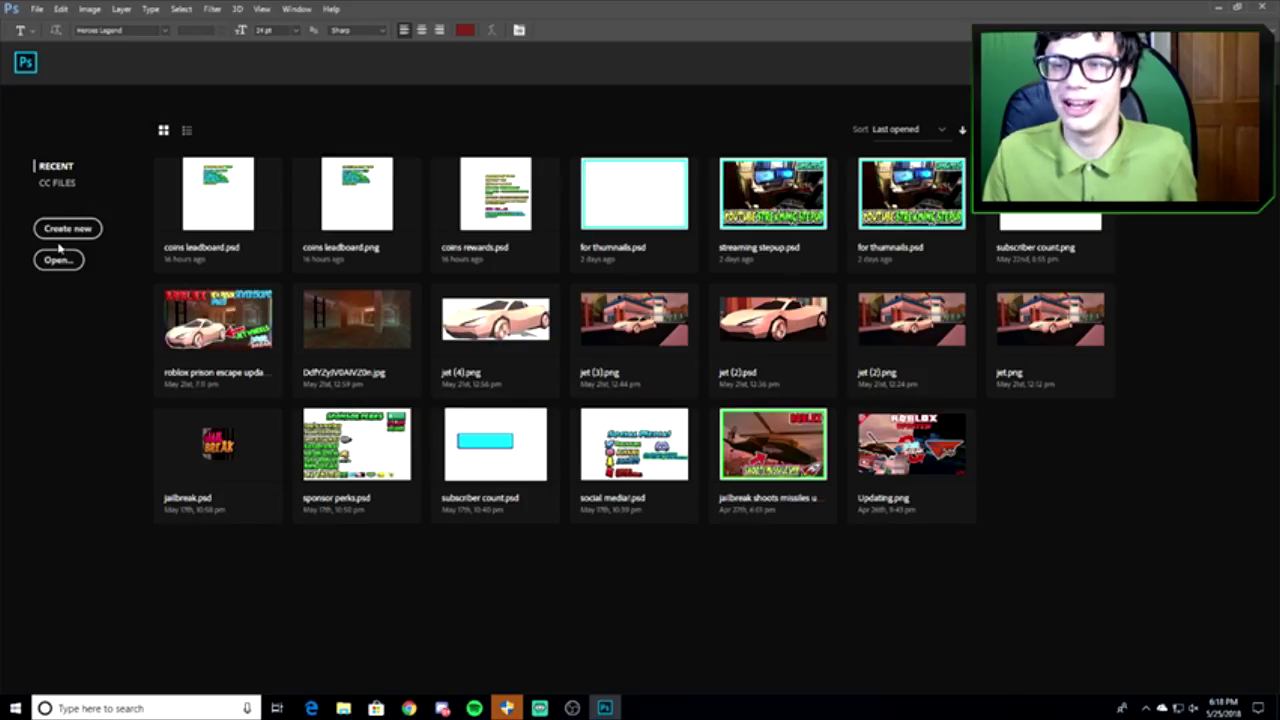
pyautogui.click(37, 10)
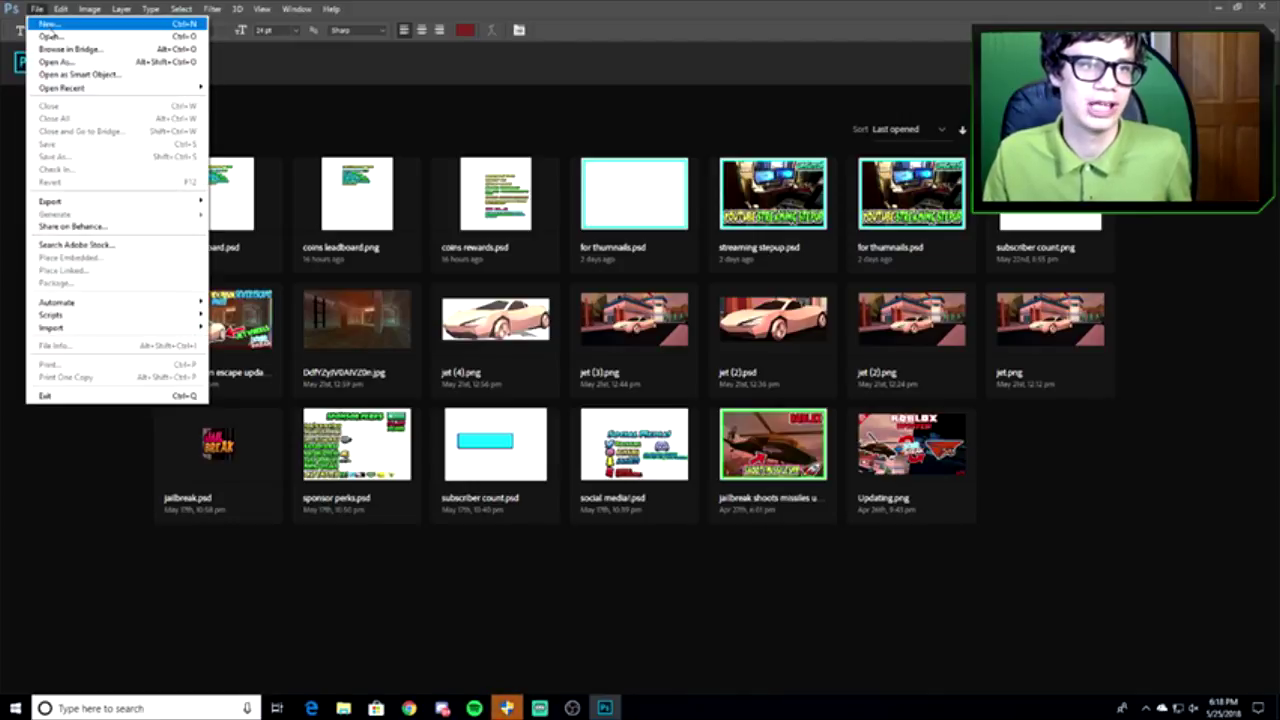
pyautogui.click(52, 31)
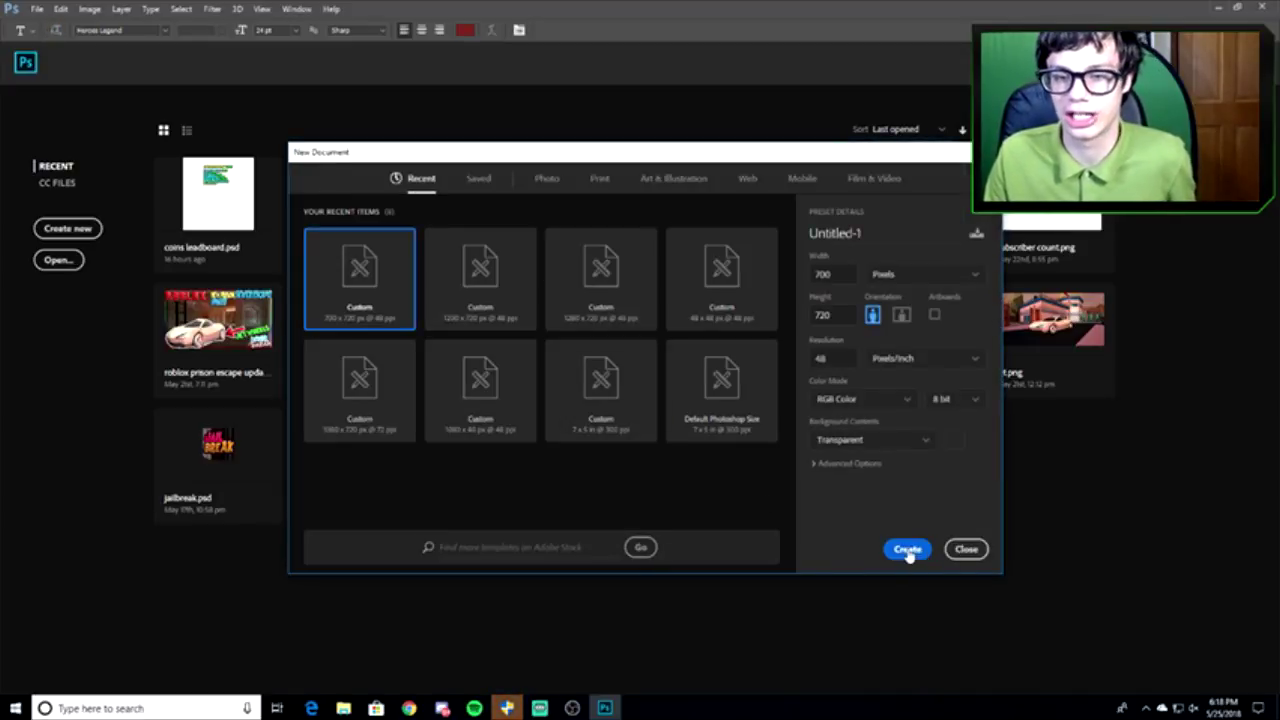
pyautogui.click(913, 556)
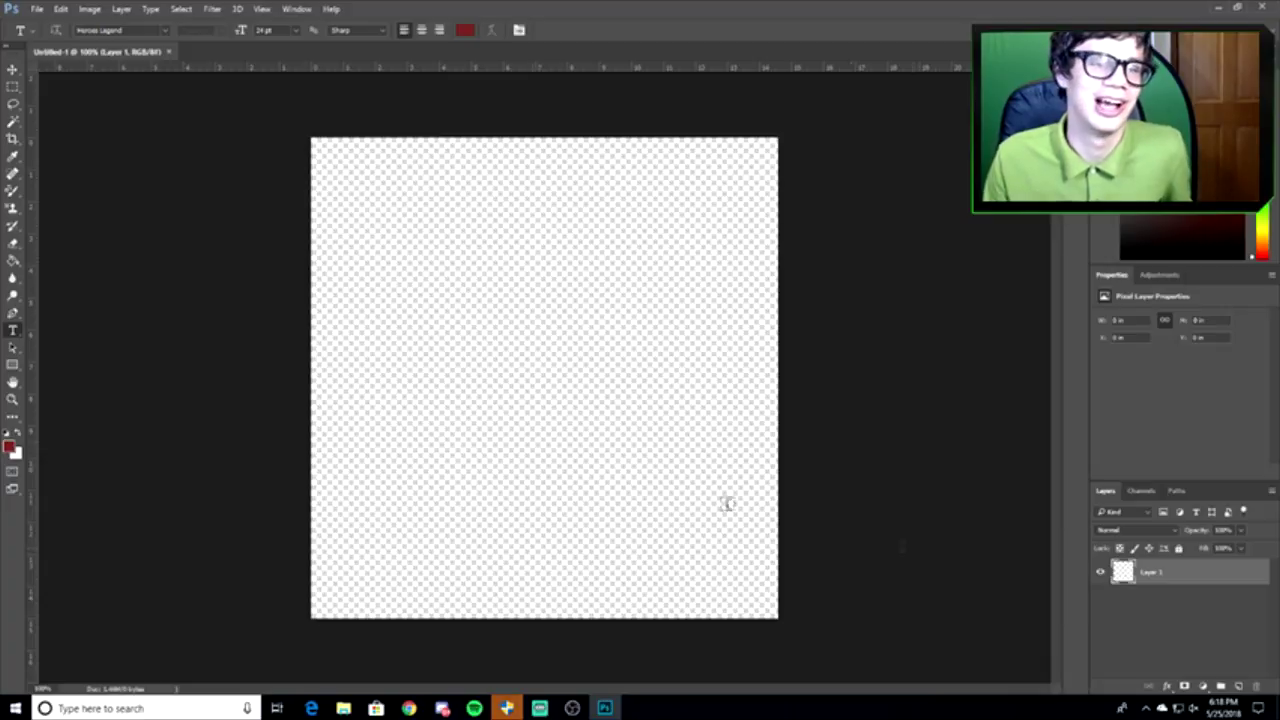
# - Draw a roughly 280 × 179 px Rectangle 1 shape in the canvas's upper part
pyautogui.click(13, 365)
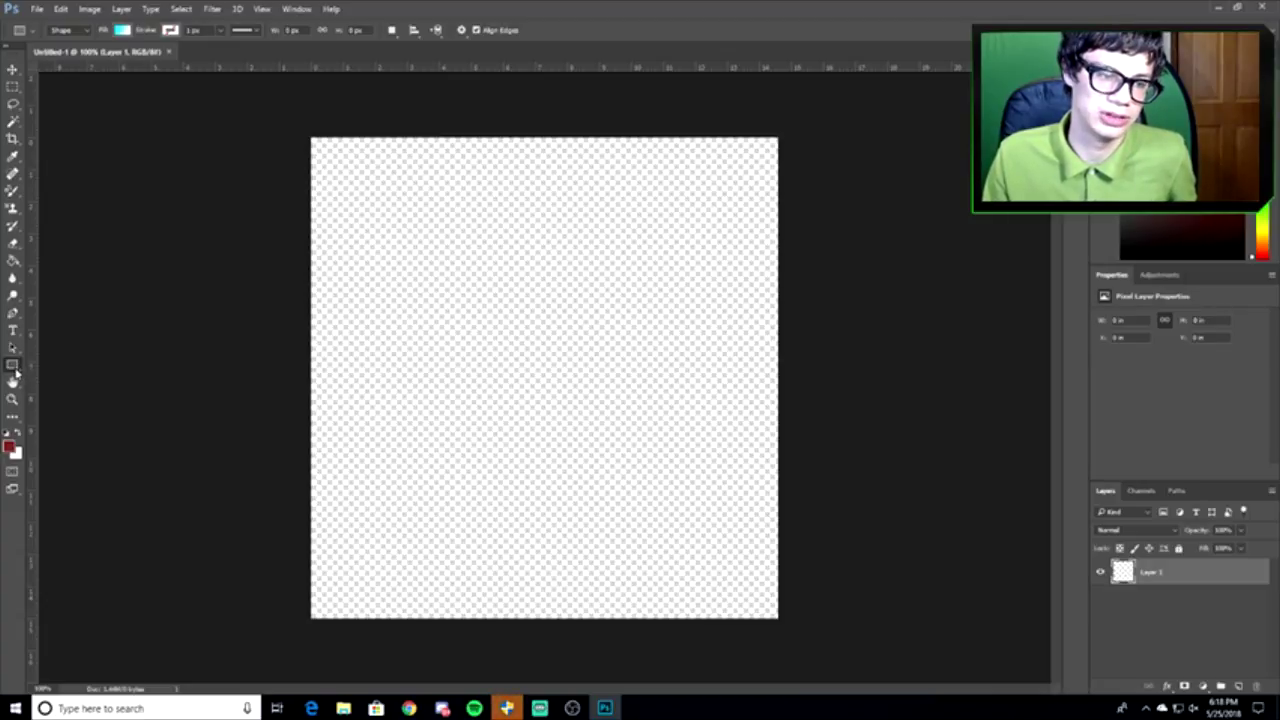
pyautogui.moveTo(417, 240); pyautogui.dragTo(590, 358)
pyautogui.moveTo(592, 356); pyautogui.dragTo(607, 359)
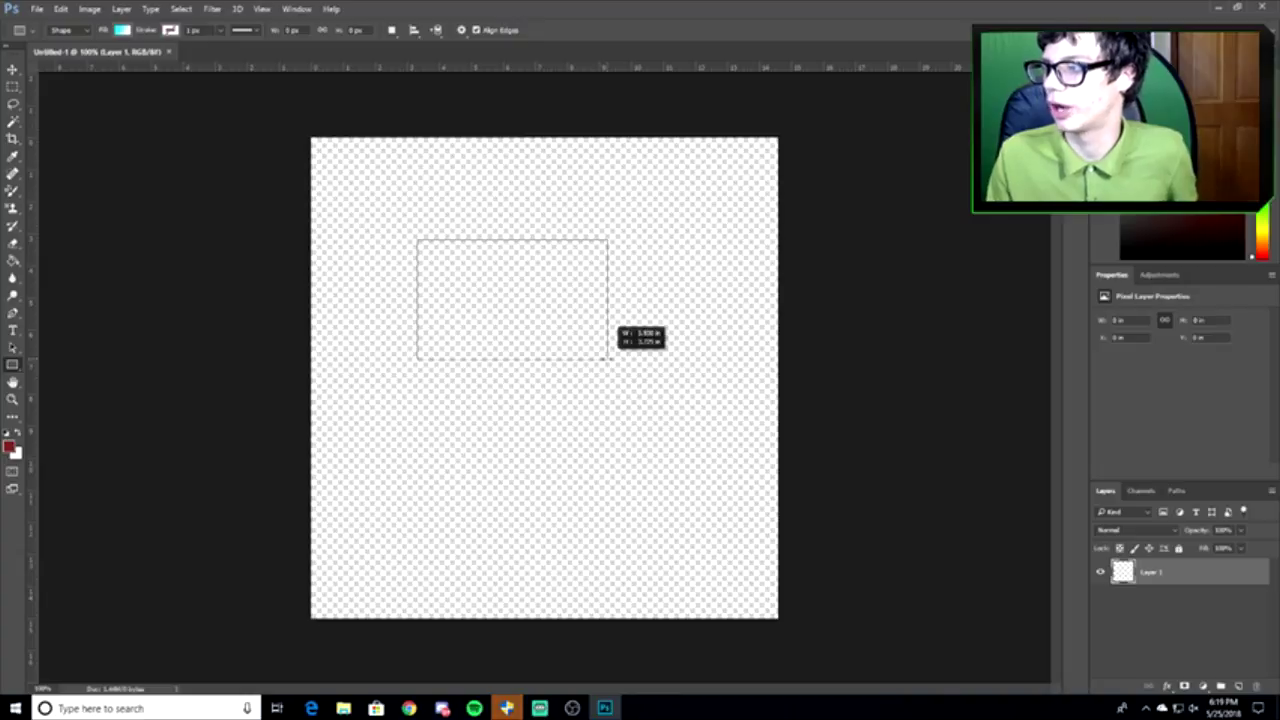
pyautogui.moveTo(607, 358); pyautogui.dragTo(603, 359)
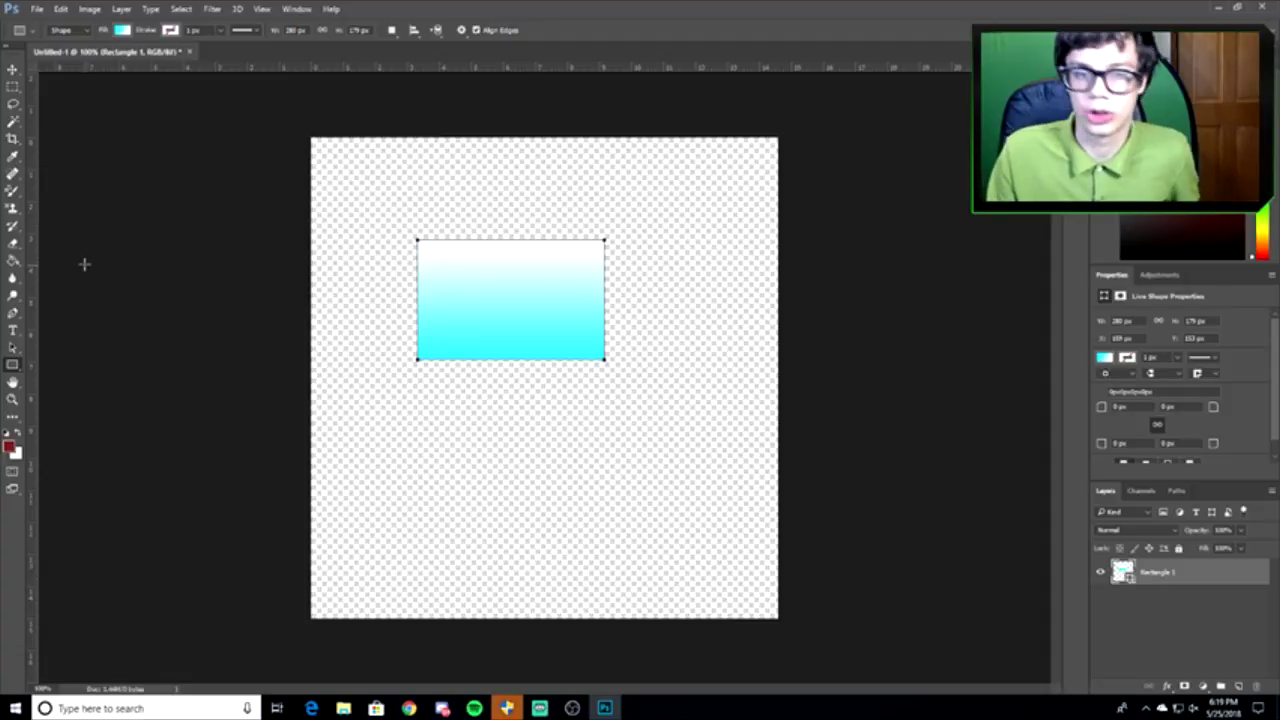
# - Free-transform the rectangle to 261 × 164 px and move it up and right
pyautogui.click(61, 9)
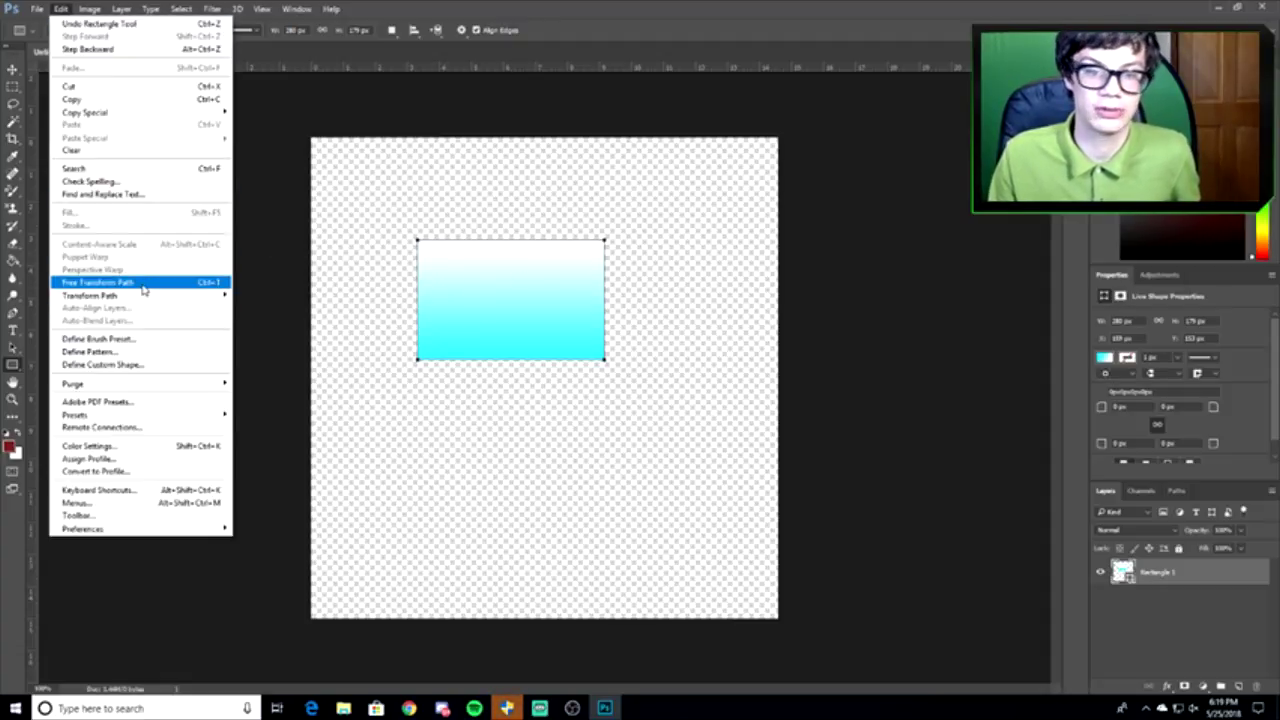
pyautogui.click(144, 283)
pyautogui.moveTo(610, 238)
pyautogui.mouseDown()
pyautogui.moveTo(601, 257)
pyautogui.moveTo(572, 257)
pyautogui.moveTo(594, 237)
pyautogui.moveTo(593, 249)
pyautogui.mouseUp()
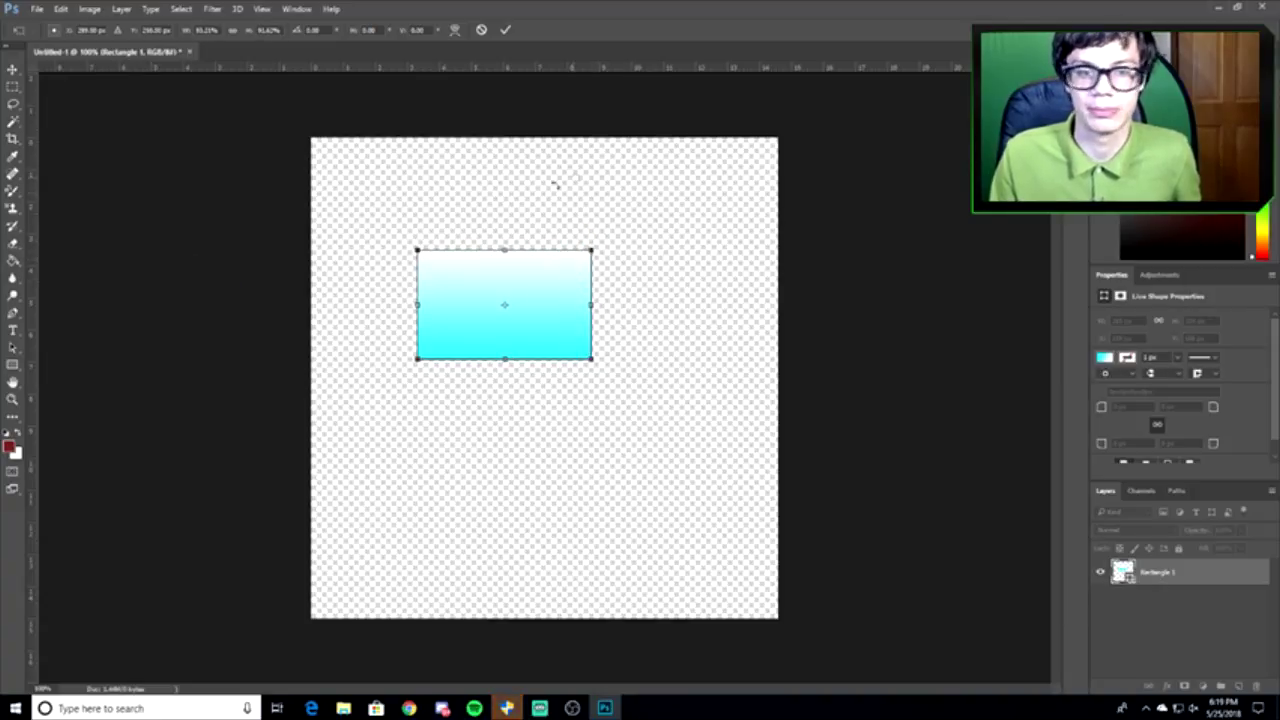
pyautogui.moveTo(537, 295); pyautogui.dragTo(614, 266)
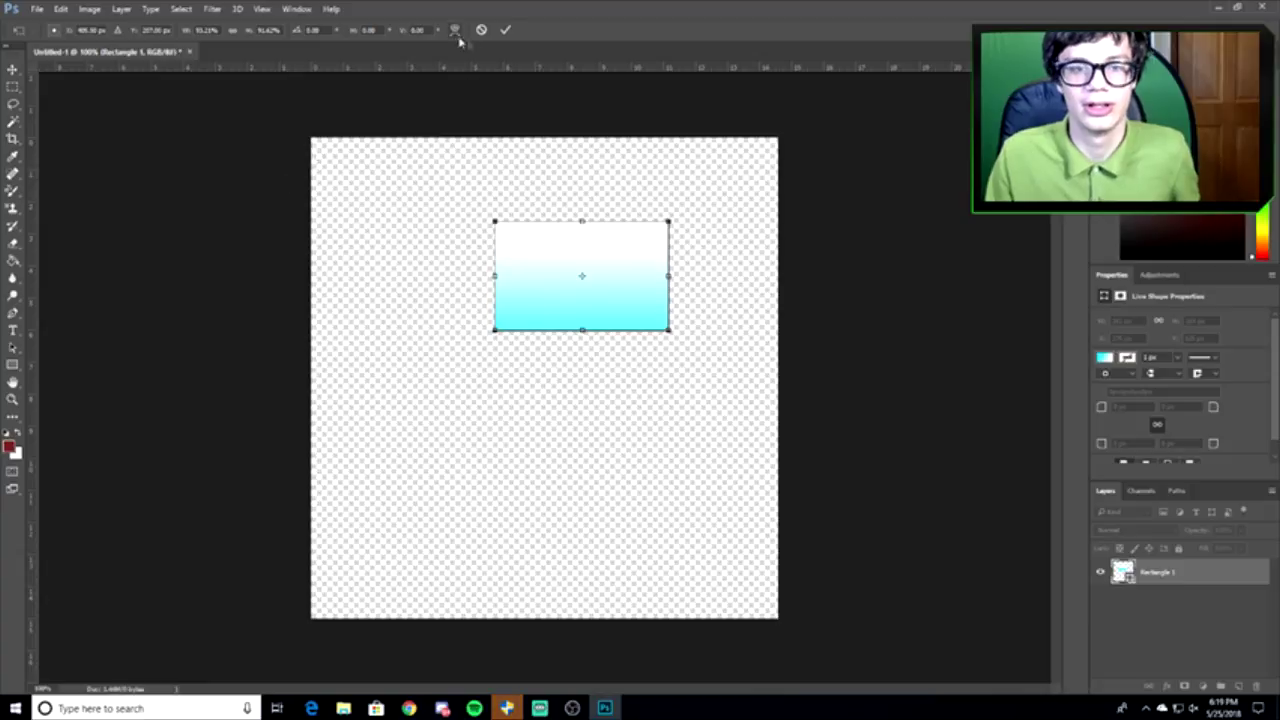
pyautogui.click(504, 31)
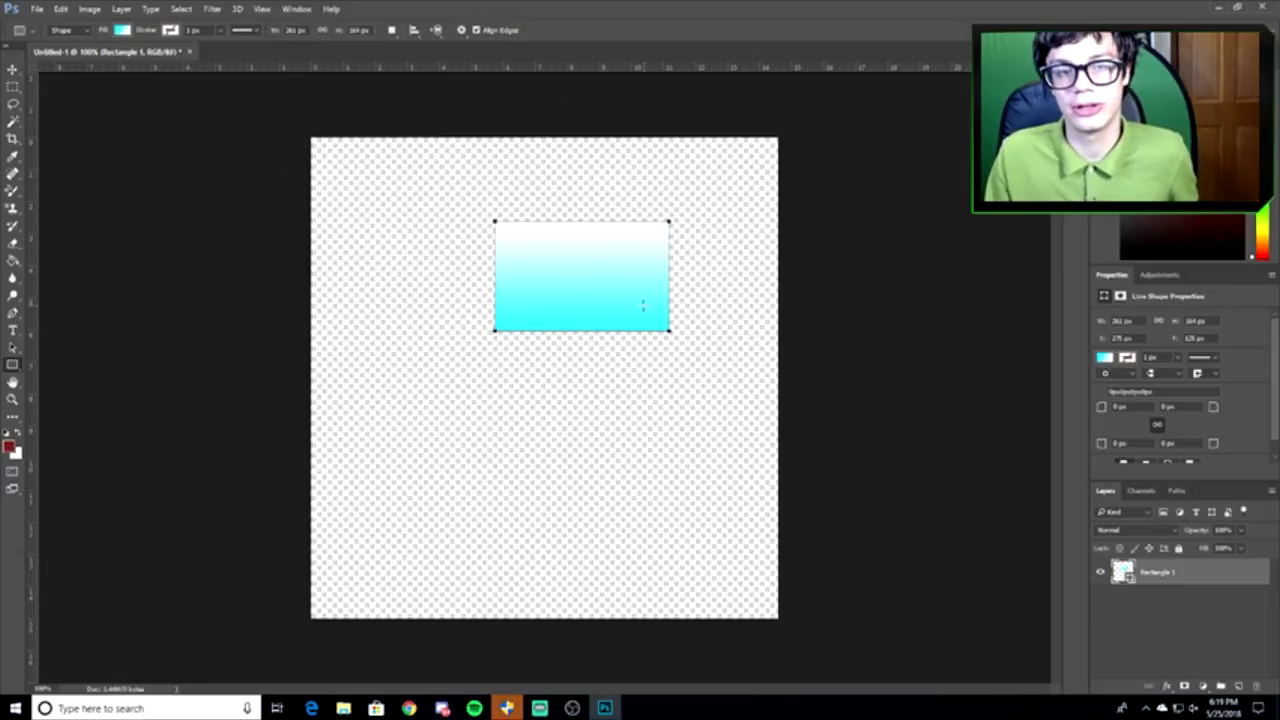
# - Set Rectangle 1's layer Fill to 0% so only the outline remains
pyautogui.click(1240, 549)
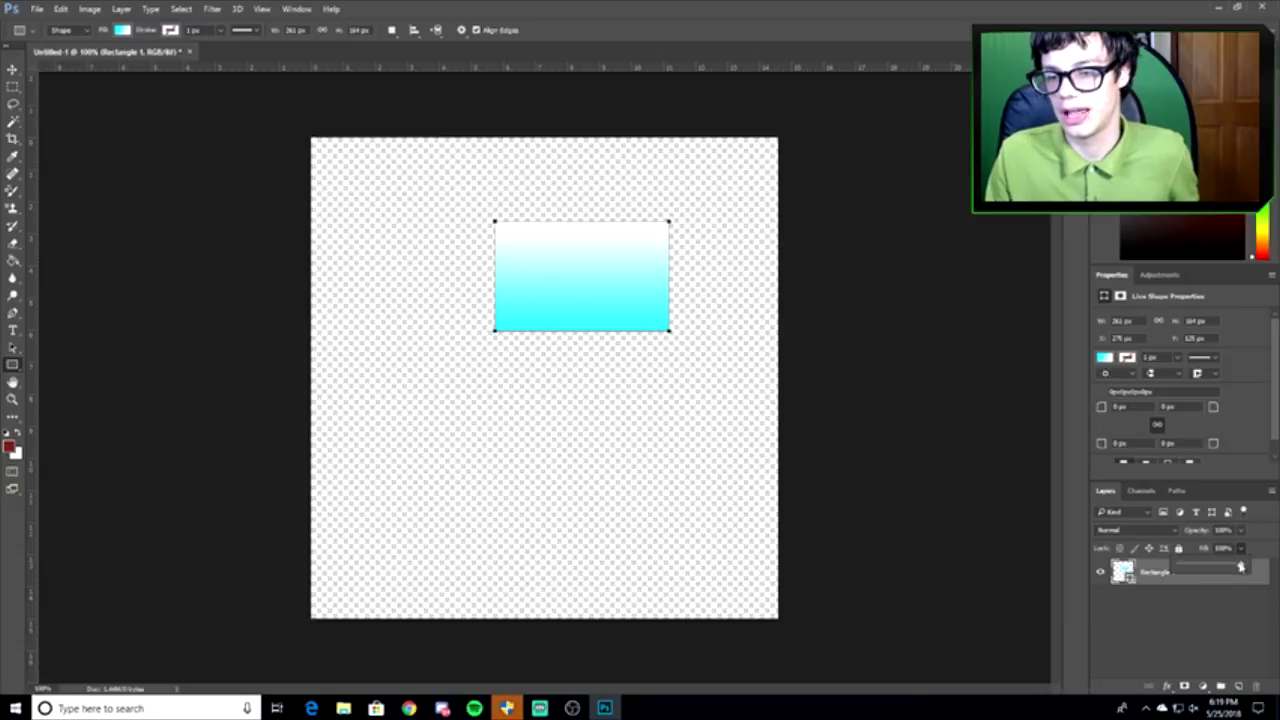
pyautogui.click(865, 376)
pyautogui.click(597, 271)
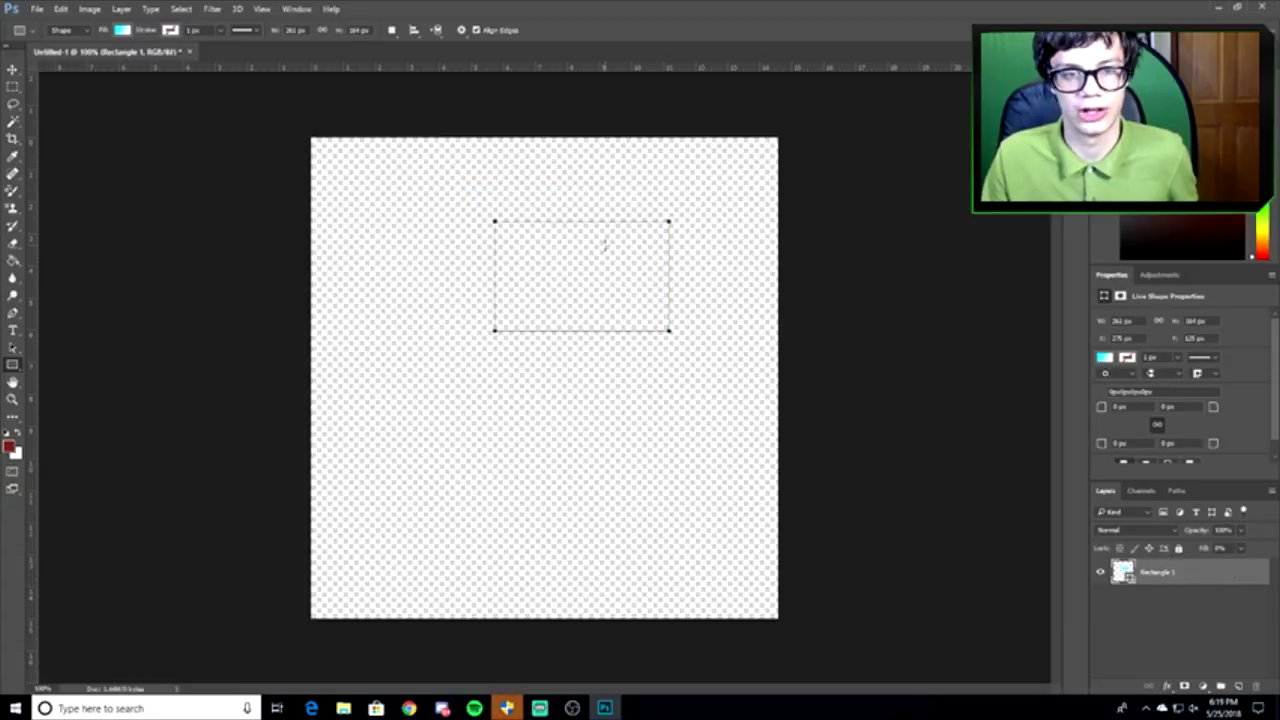
pyautogui.click(36, 8)
pyautogui.click(36, 8)
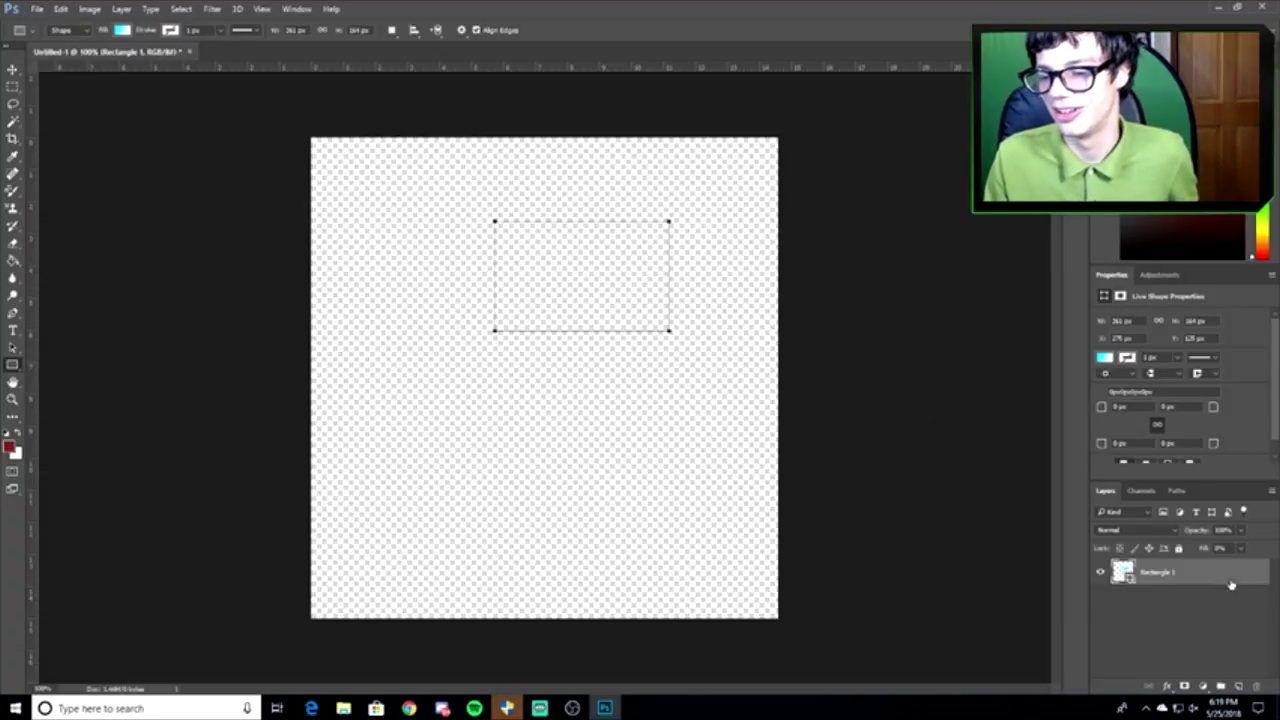
# - Open Rectangle 1's Layer Style dialog and enable a Stroke effect
pyautogui.rightClick(1173, 578)
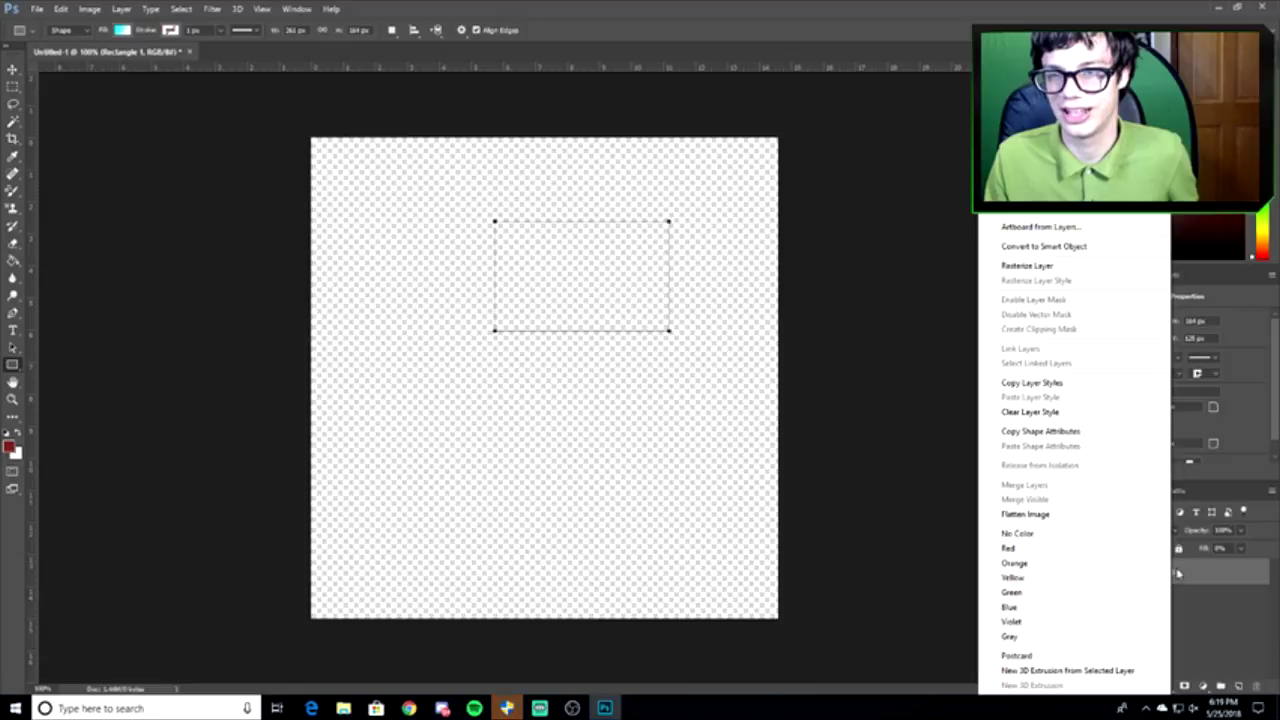
pyautogui.press('Escape')
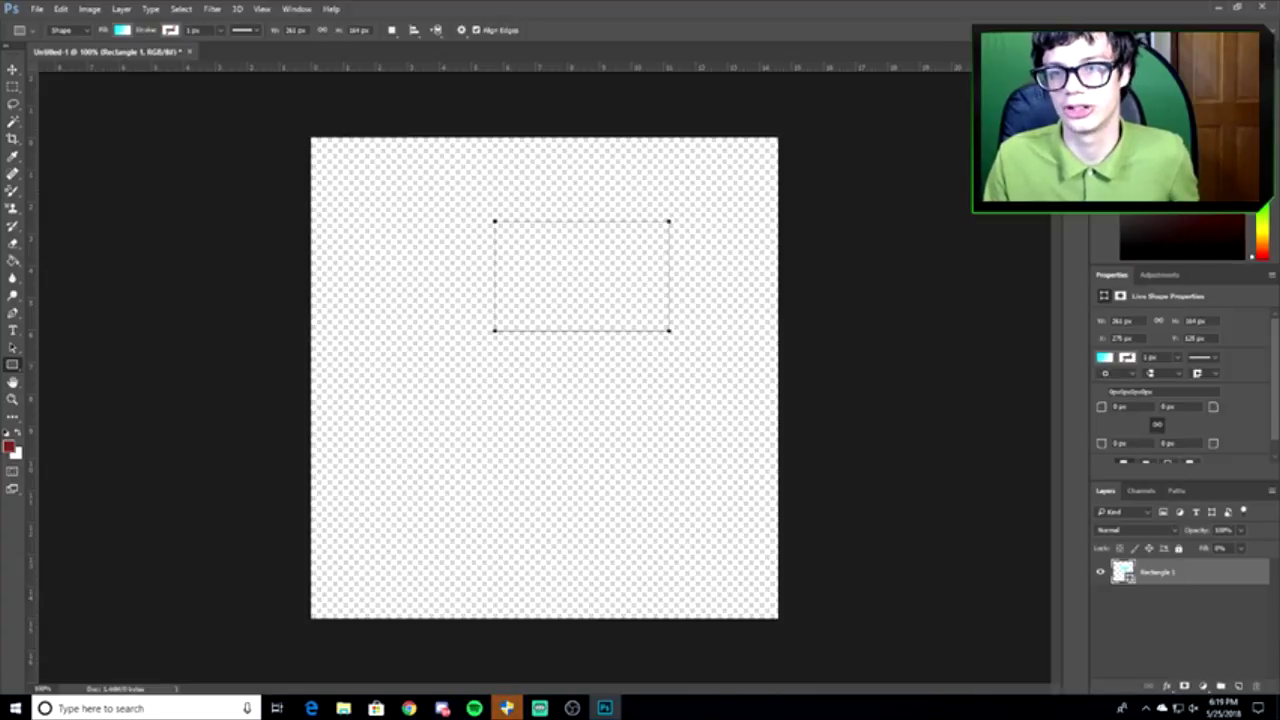
pyautogui.doubleClick(1210, 572)
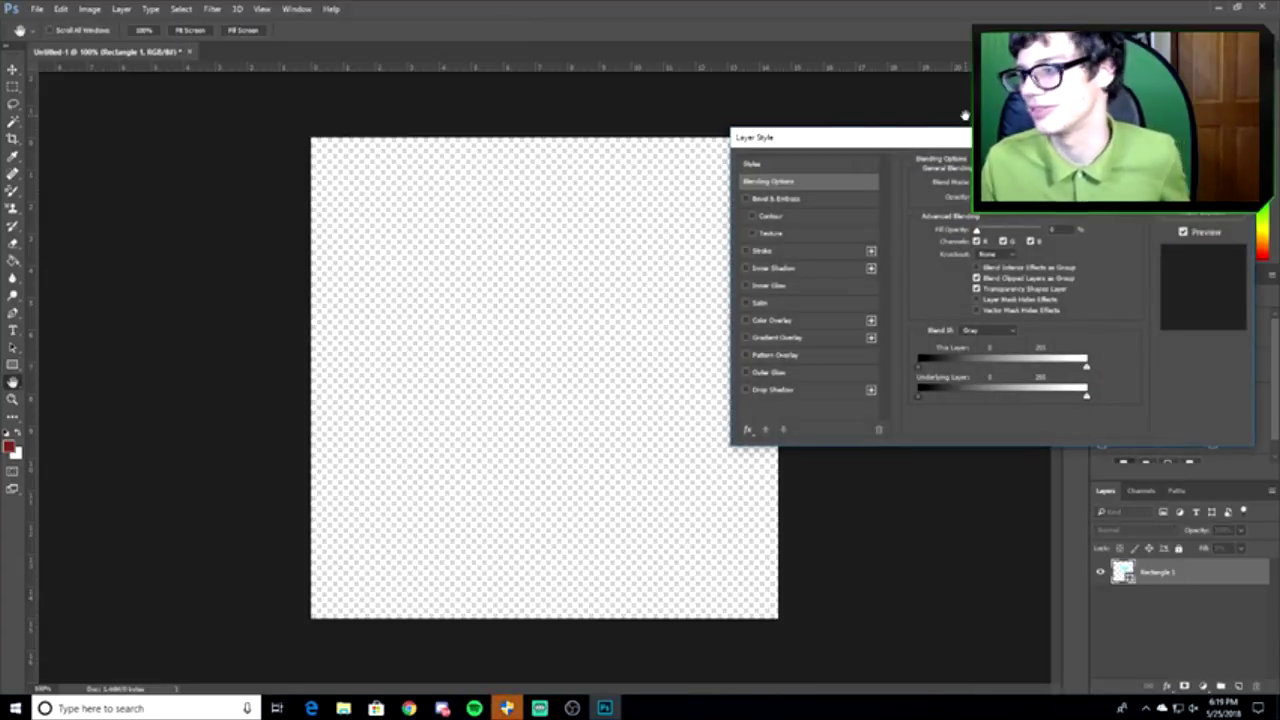
pyautogui.moveTo(823, 157); pyautogui.dragTo(484, 196)
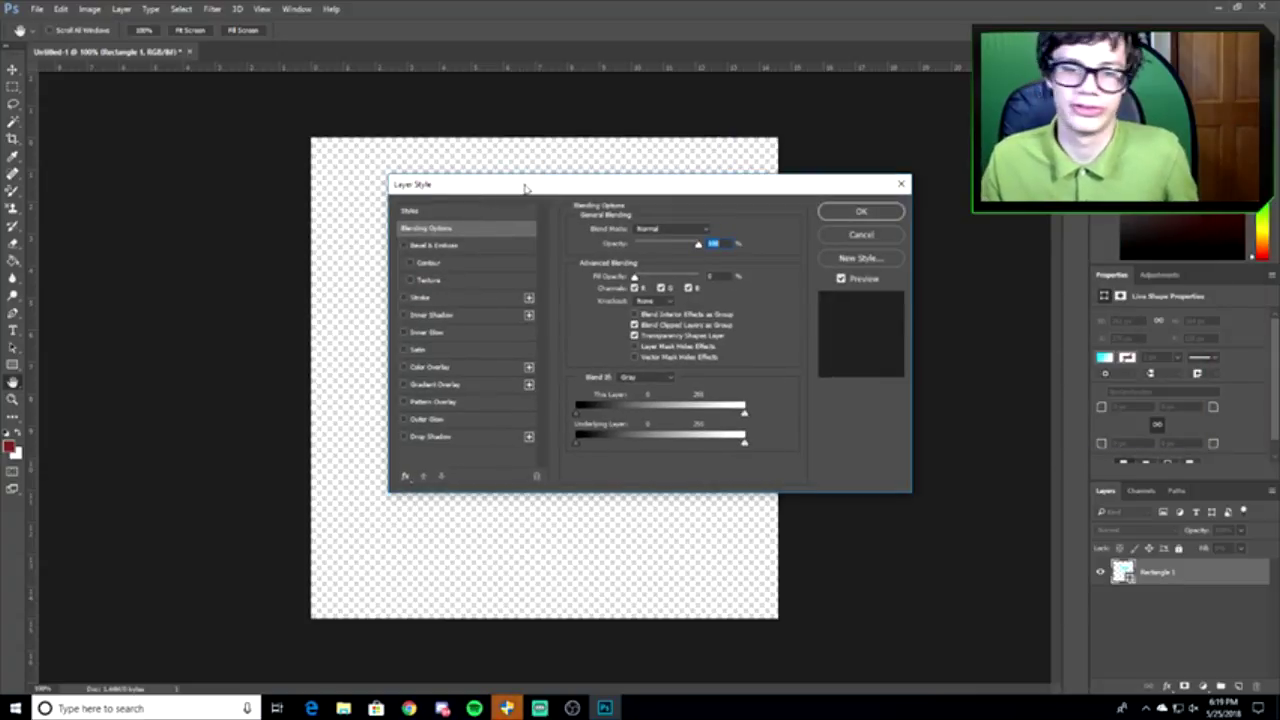
pyautogui.click(420, 298)
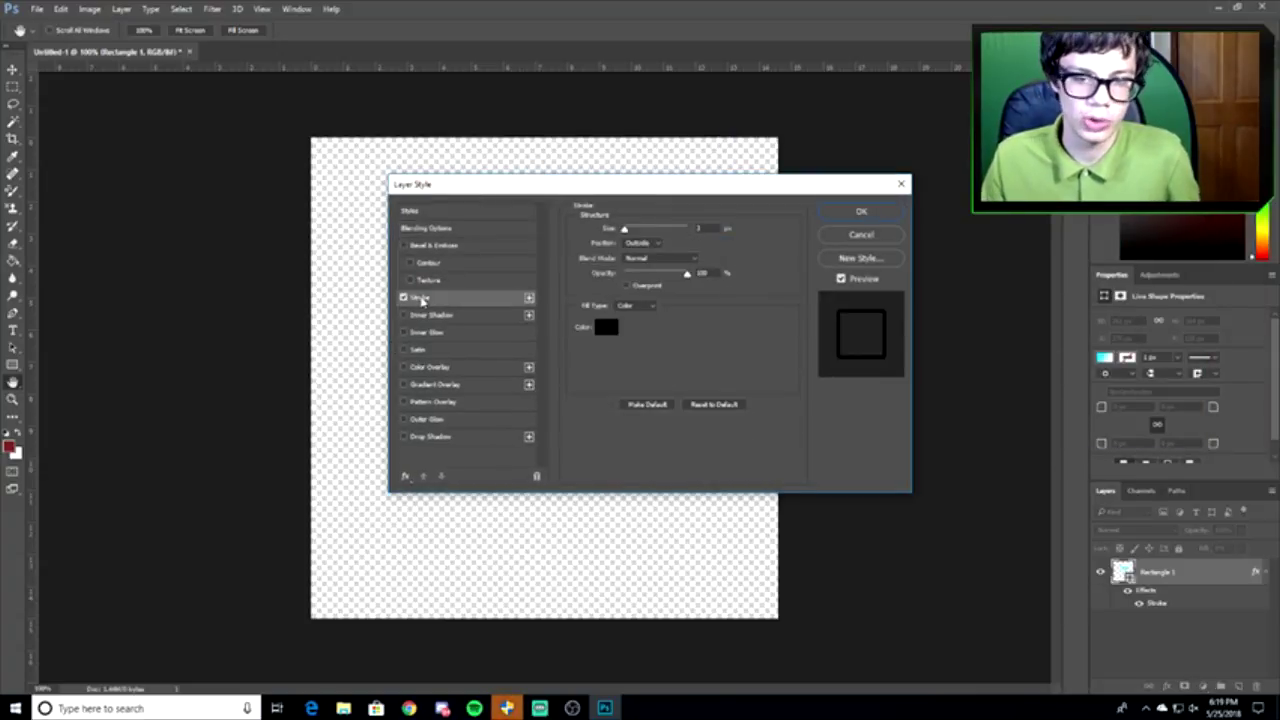
pyautogui.moveTo(470, 184); pyautogui.dragTo(425, 360)
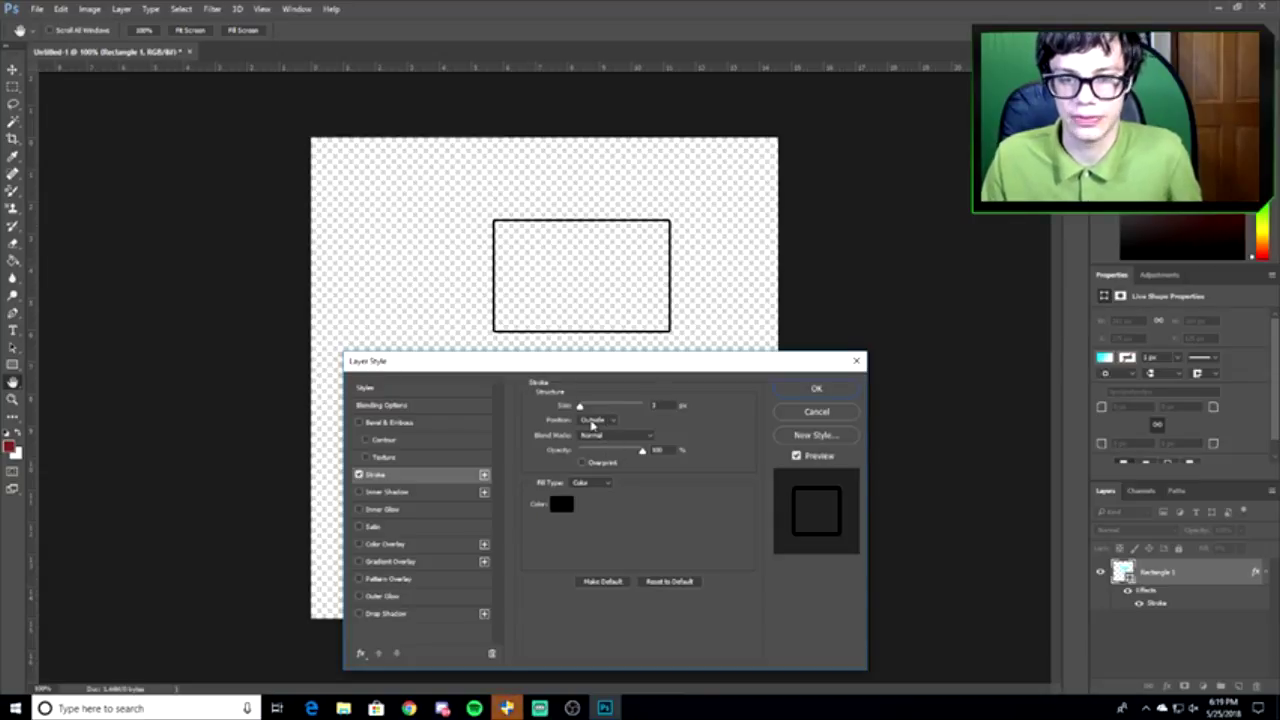
# - Set the stroke colour to magenta and increase the stroke size
pyautogui.click(561, 503)
pyautogui.moveTo(367, 290)
pyautogui.mouseDown()
pyautogui.moveTo(358, 150)
pyautogui.moveTo(352, 172)
pyautogui.mouseUp()
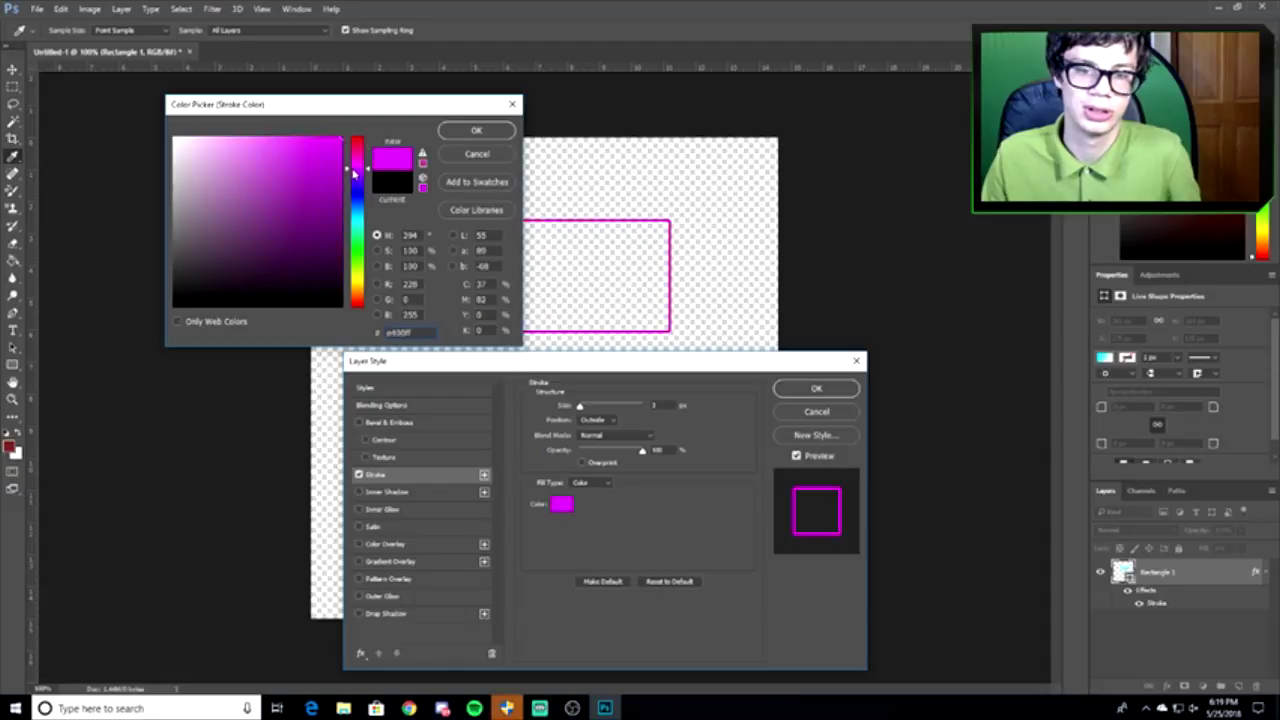
pyautogui.click(477, 132)
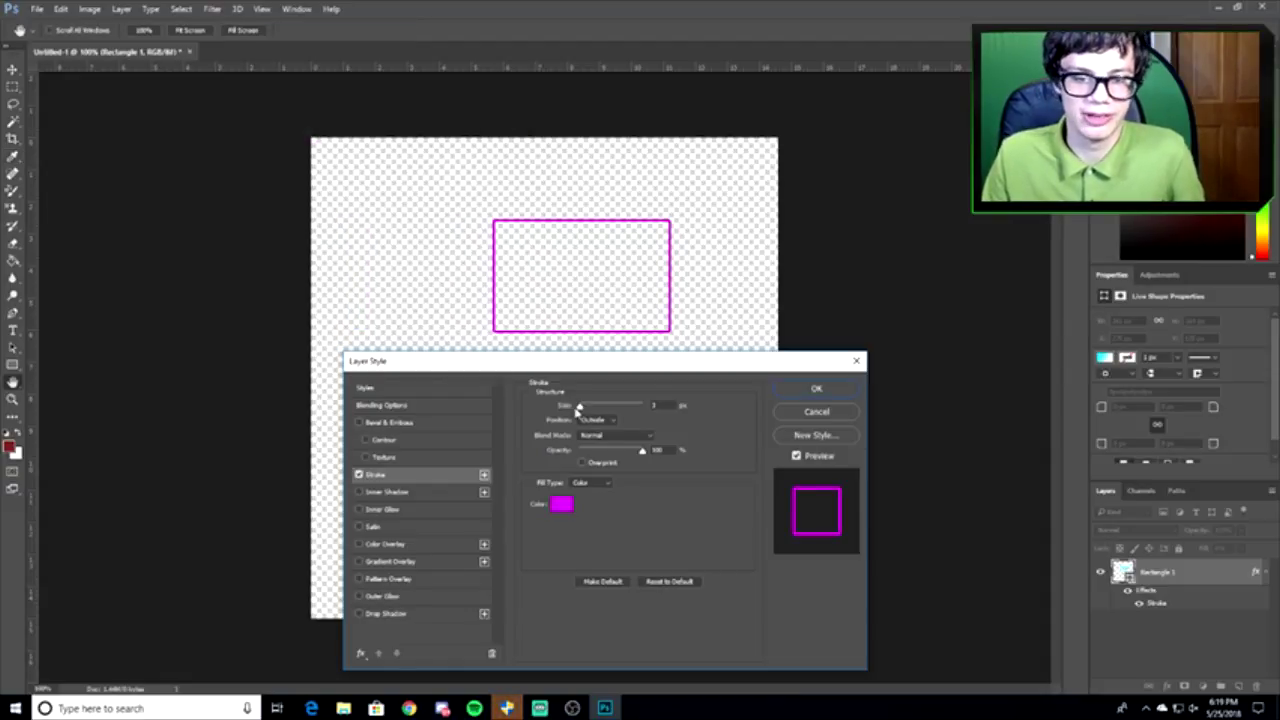
pyautogui.moveTo(587, 411); pyautogui.dragTo(586, 413)
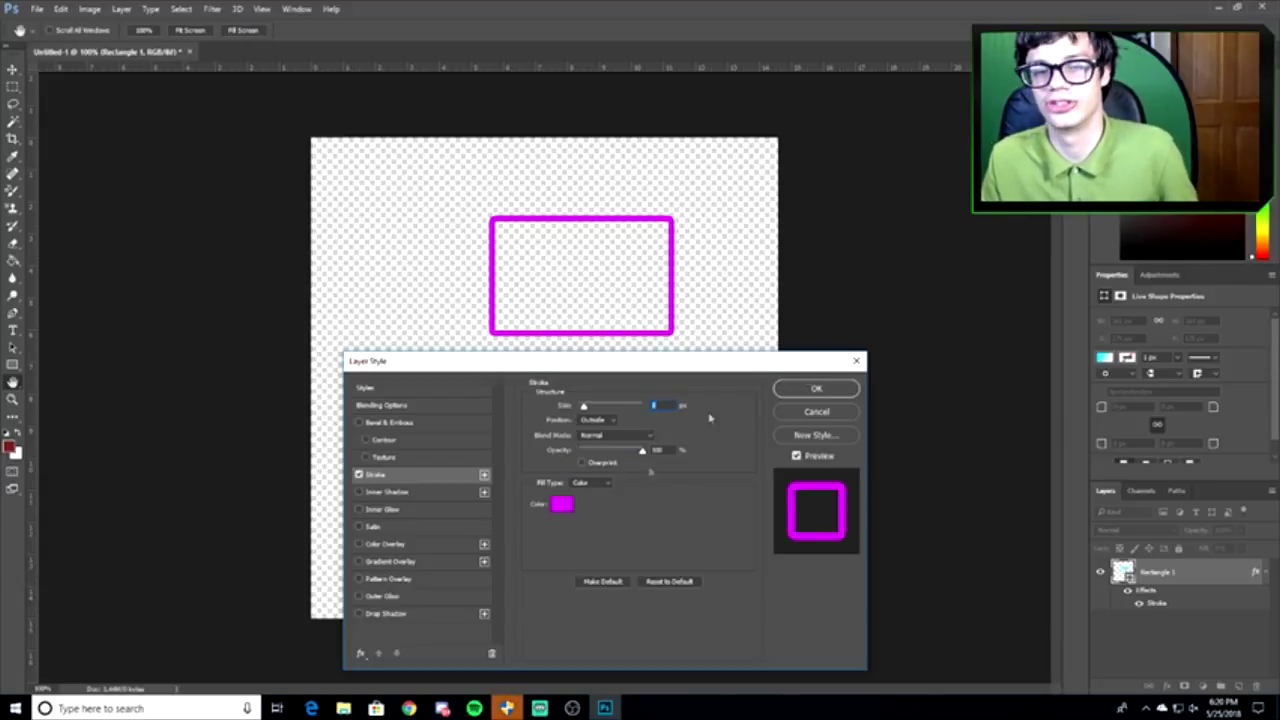
# - Commit the magenta Stroke style, cancelling the Create Rectangle prompt and a reopened Layer Style dialog
pyautogui.click(817, 390)
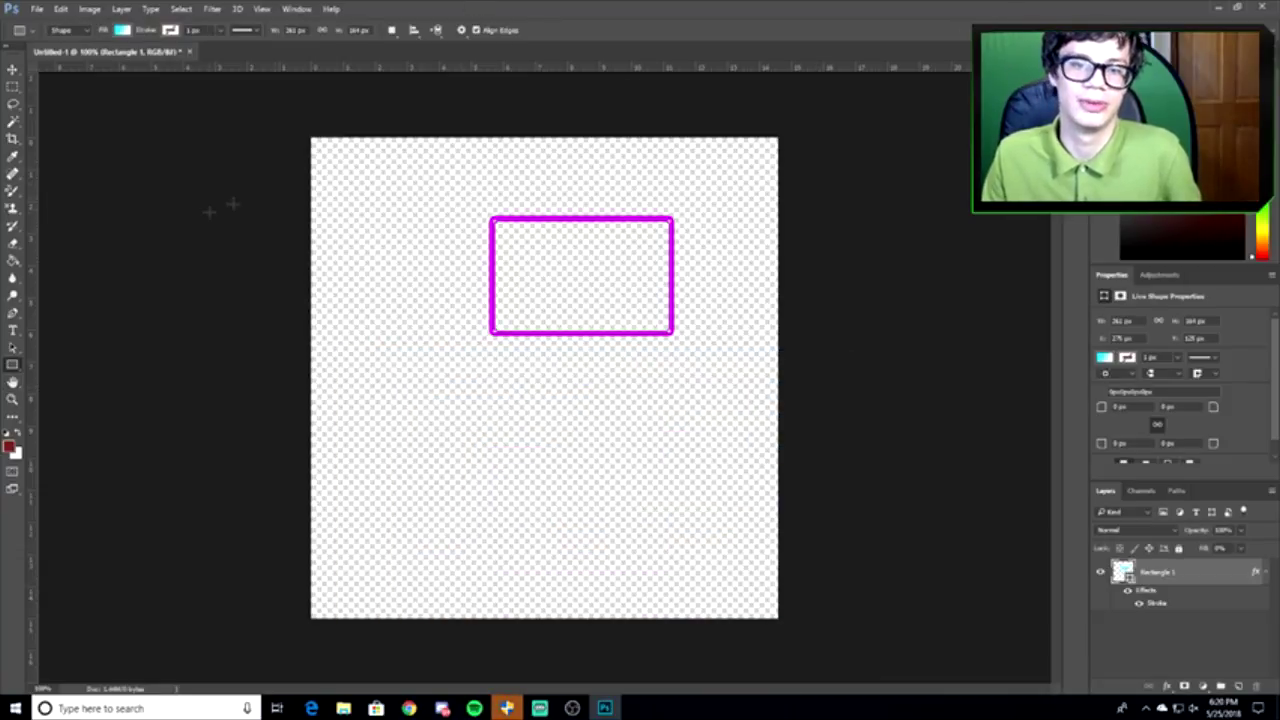
pyautogui.click(743, 207)
pyautogui.click(612, 275)
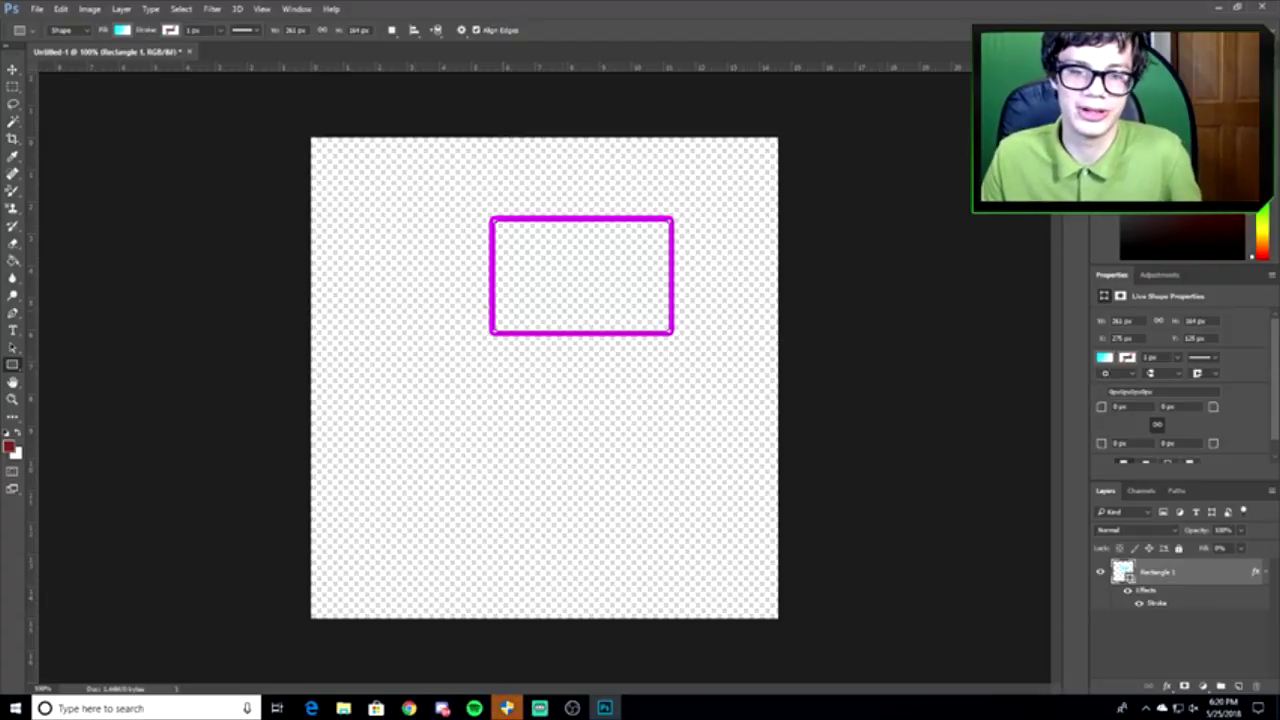
pyautogui.rightClick(1177, 578)
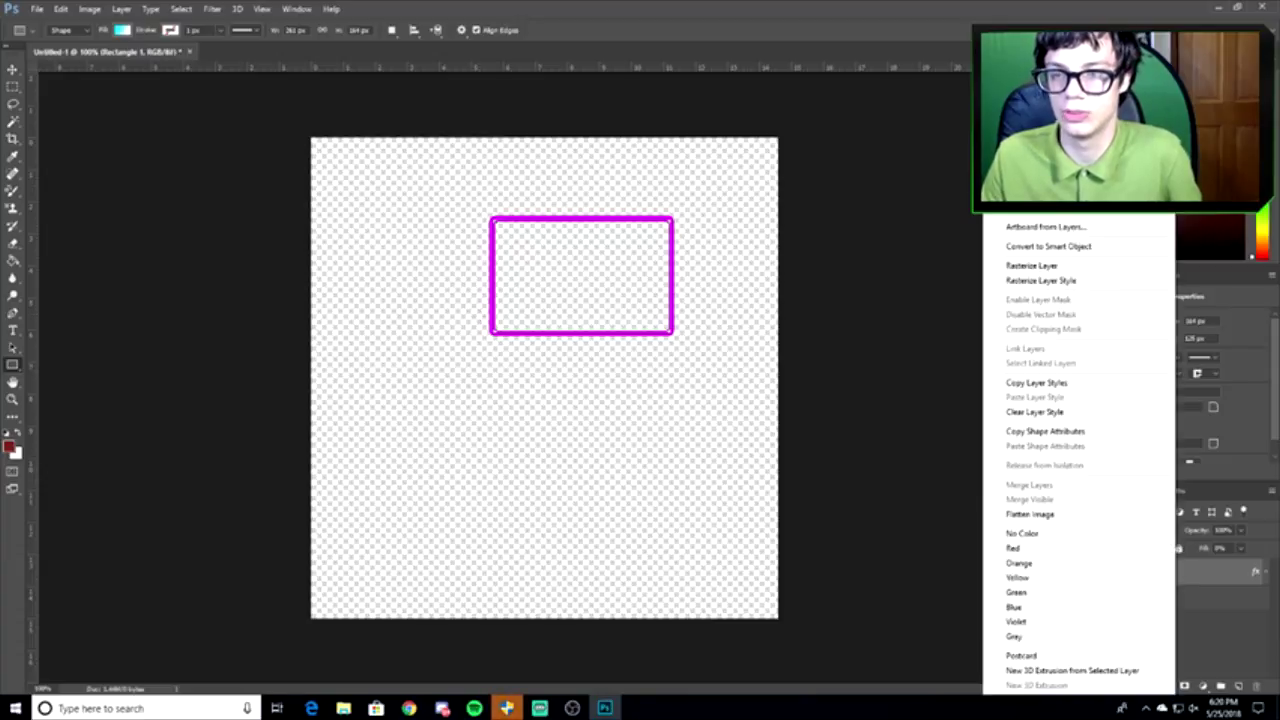
pyautogui.click(1040, 150)
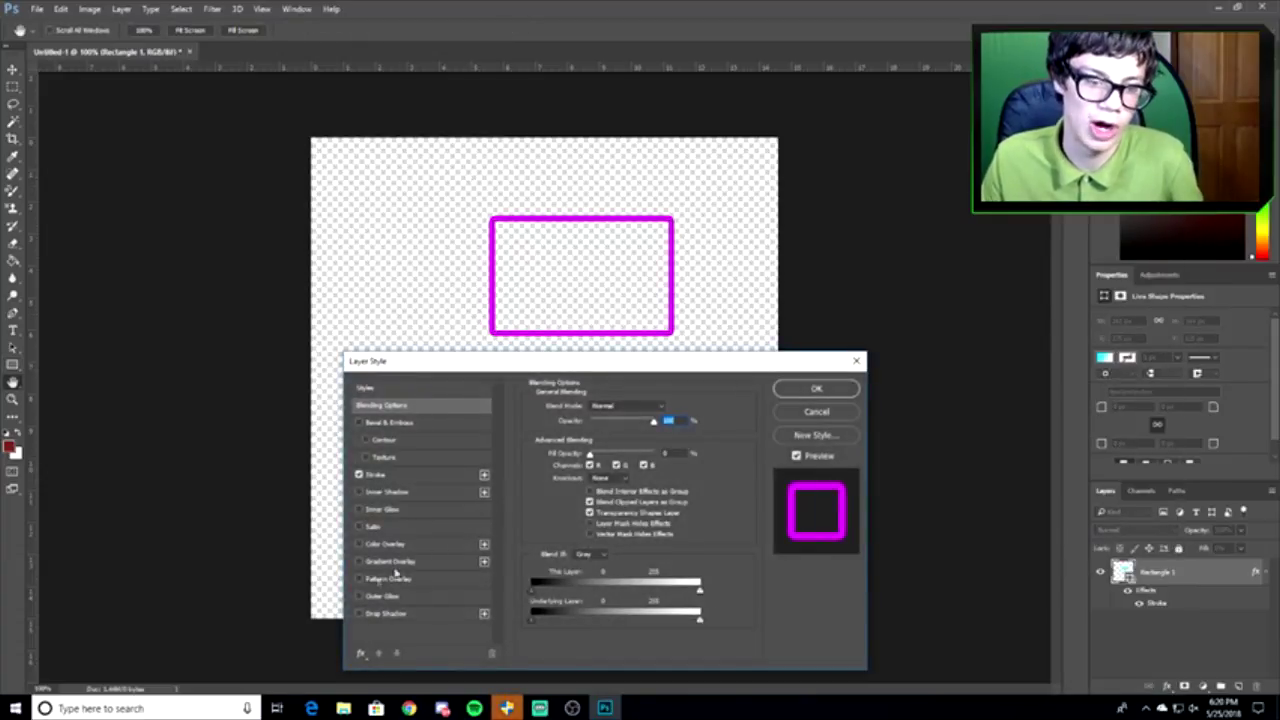
pyautogui.click(815, 411)
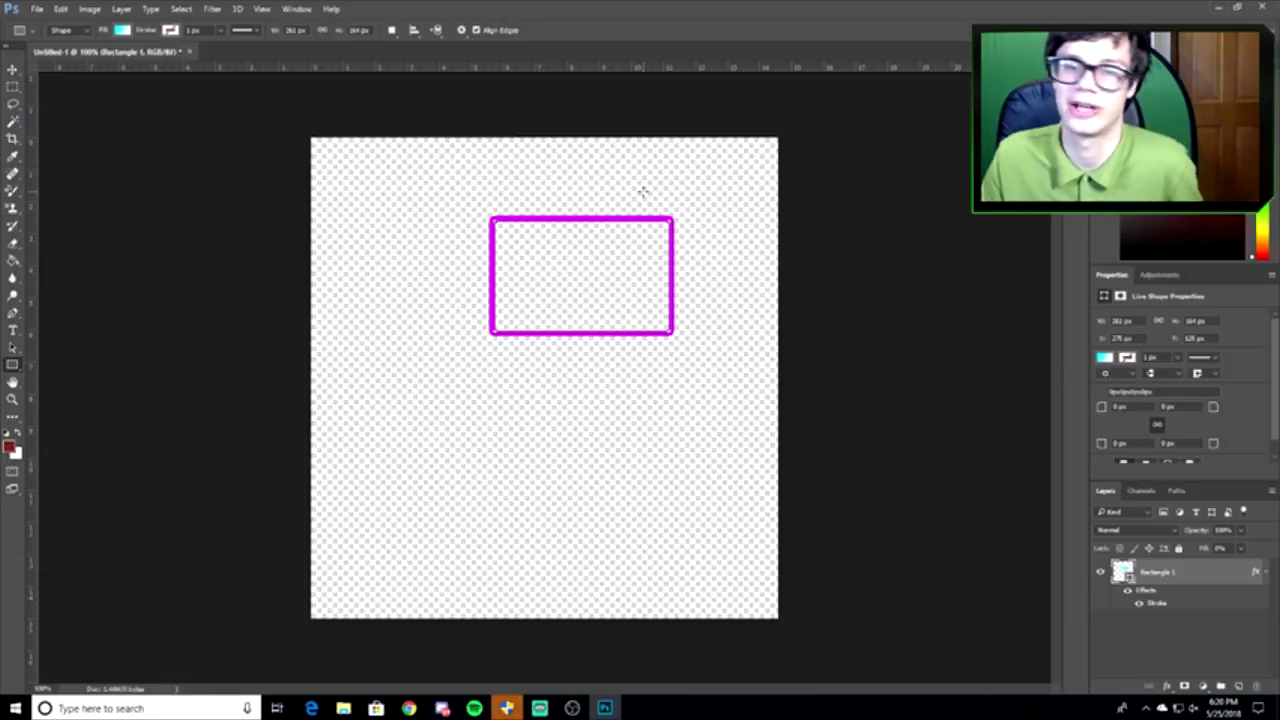
# - Save the document as 'facecam...' PSD on the Desktop
pyautogui.click(37, 10)
pyautogui.click(209, 156)
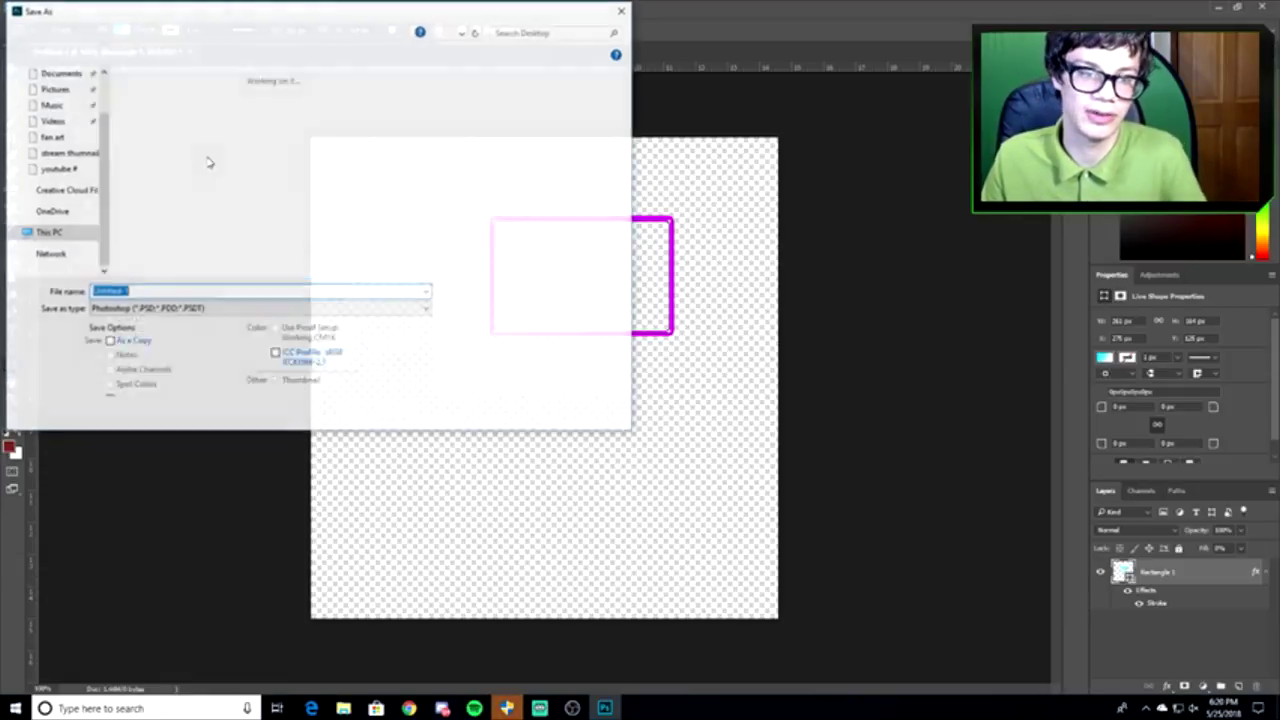
pyautogui.write('facecam')
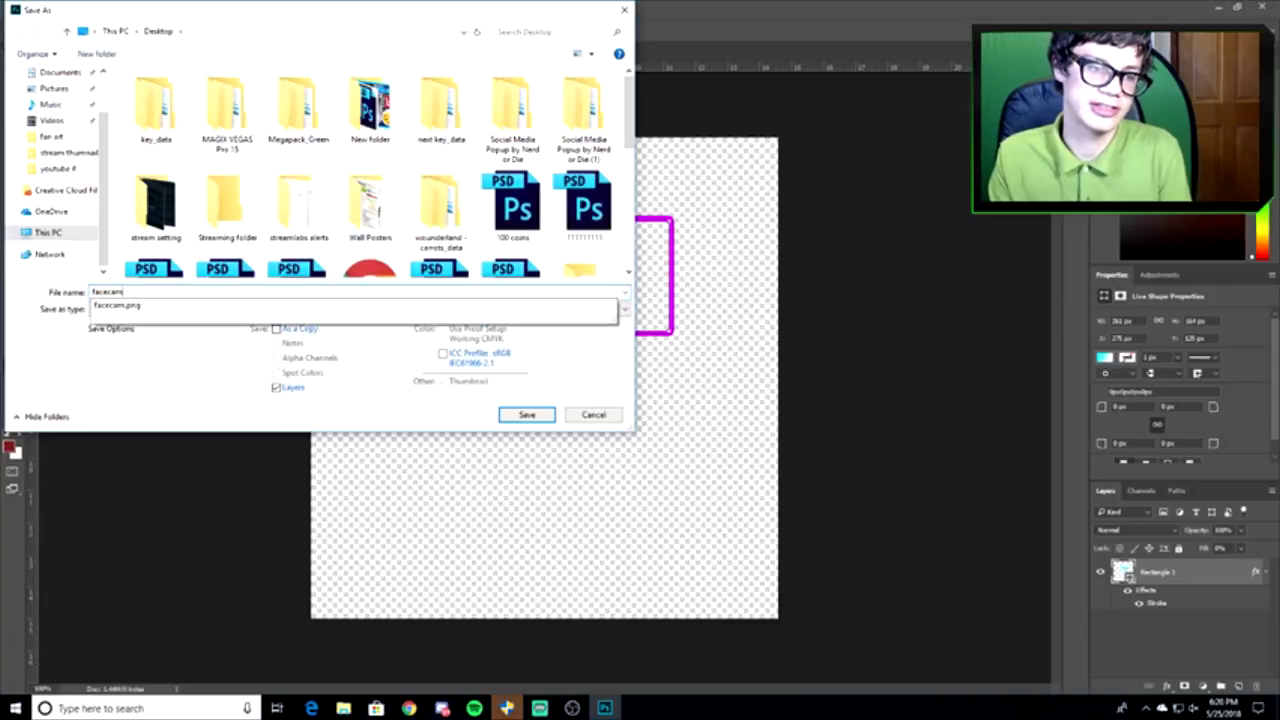
pyautogui.write('...')
pyautogui.scroll(3, 60, 170)
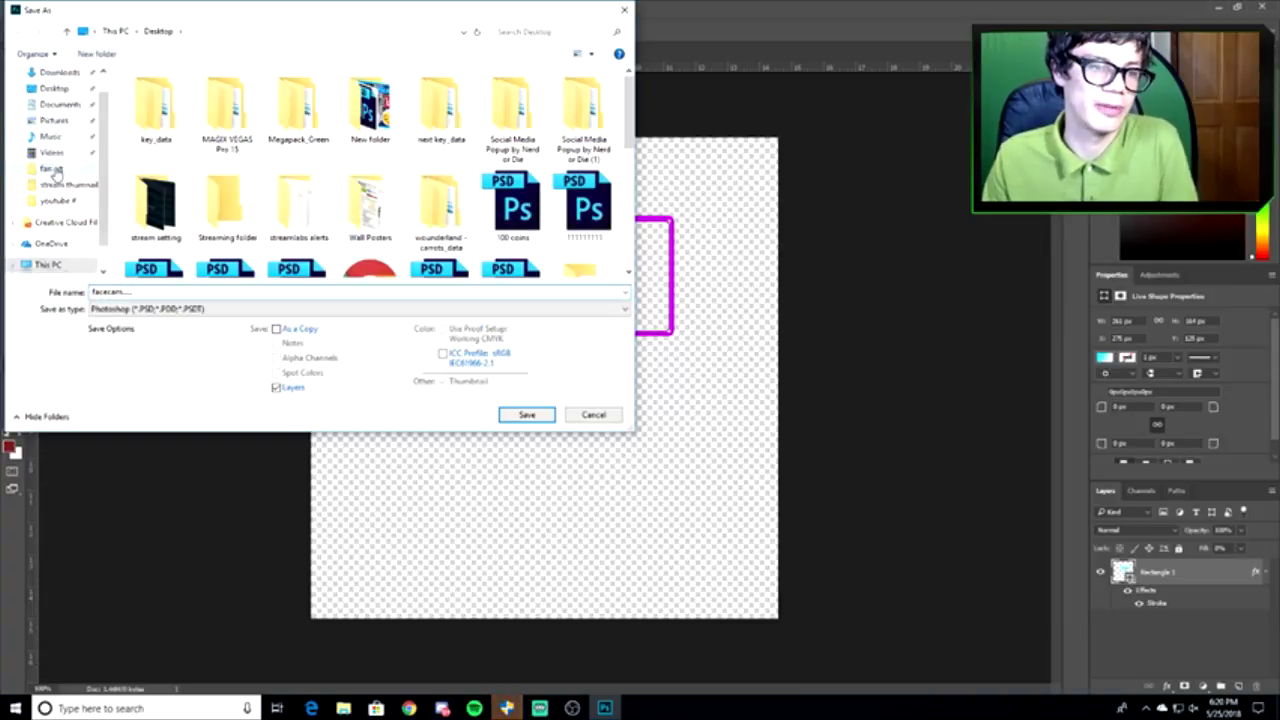
pyautogui.click(535, 418)
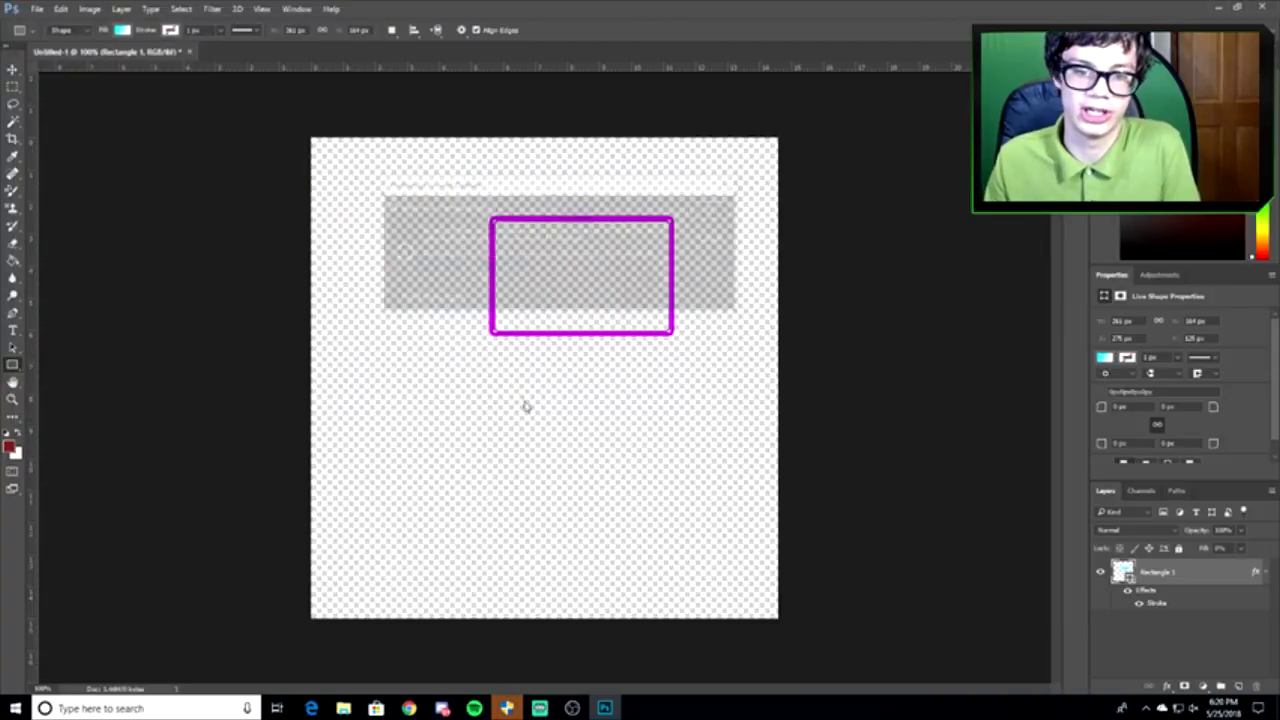
pyautogui.click(714, 209)
# - Save the frame again in PNG format, accepting the default PNG options
pyautogui.click(36, 8)
pyautogui.click(79, 156)
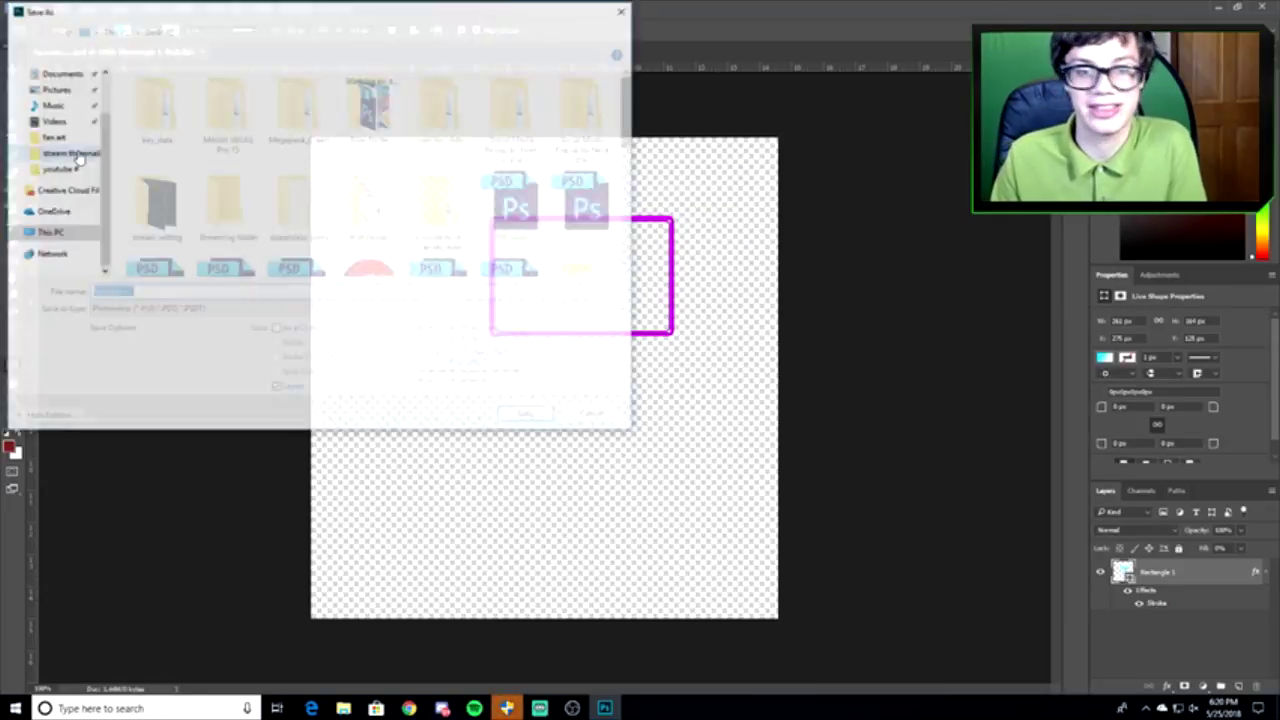
pyautogui.click(150, 308)
pyautogui.click(130, 492)
pyautogui.click(526, 414)
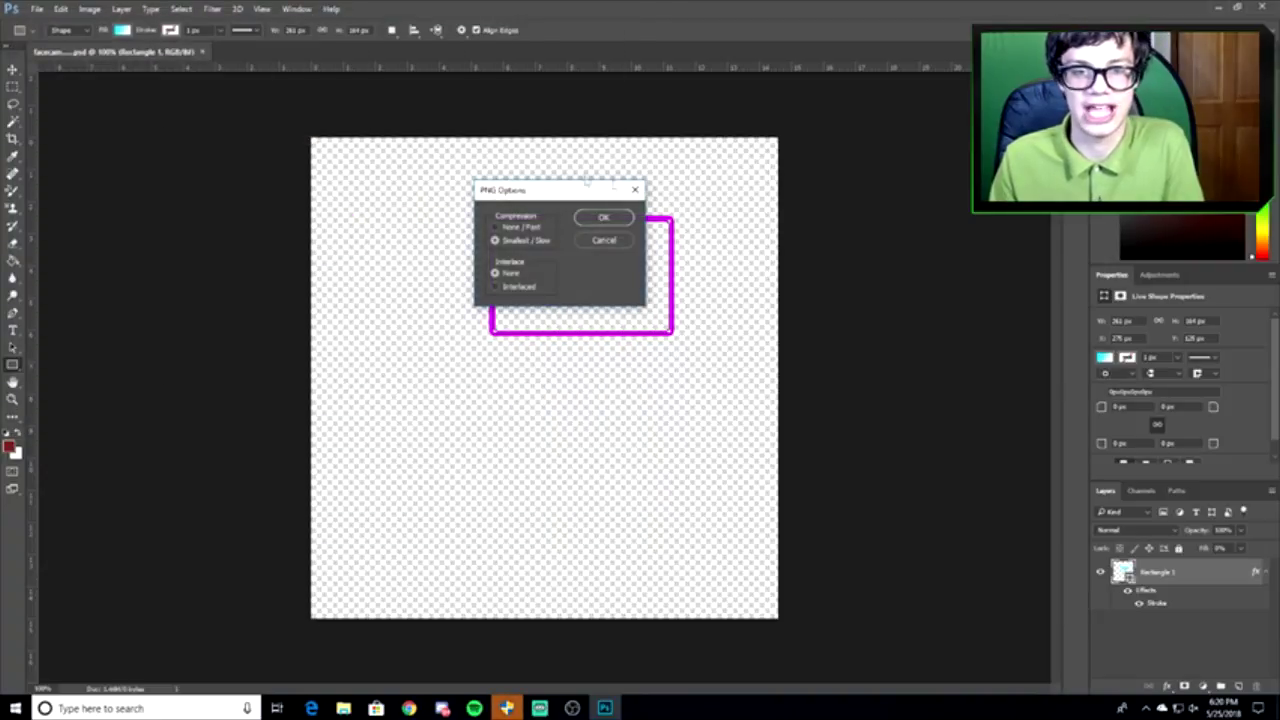
pyautogui.click(617, 220)
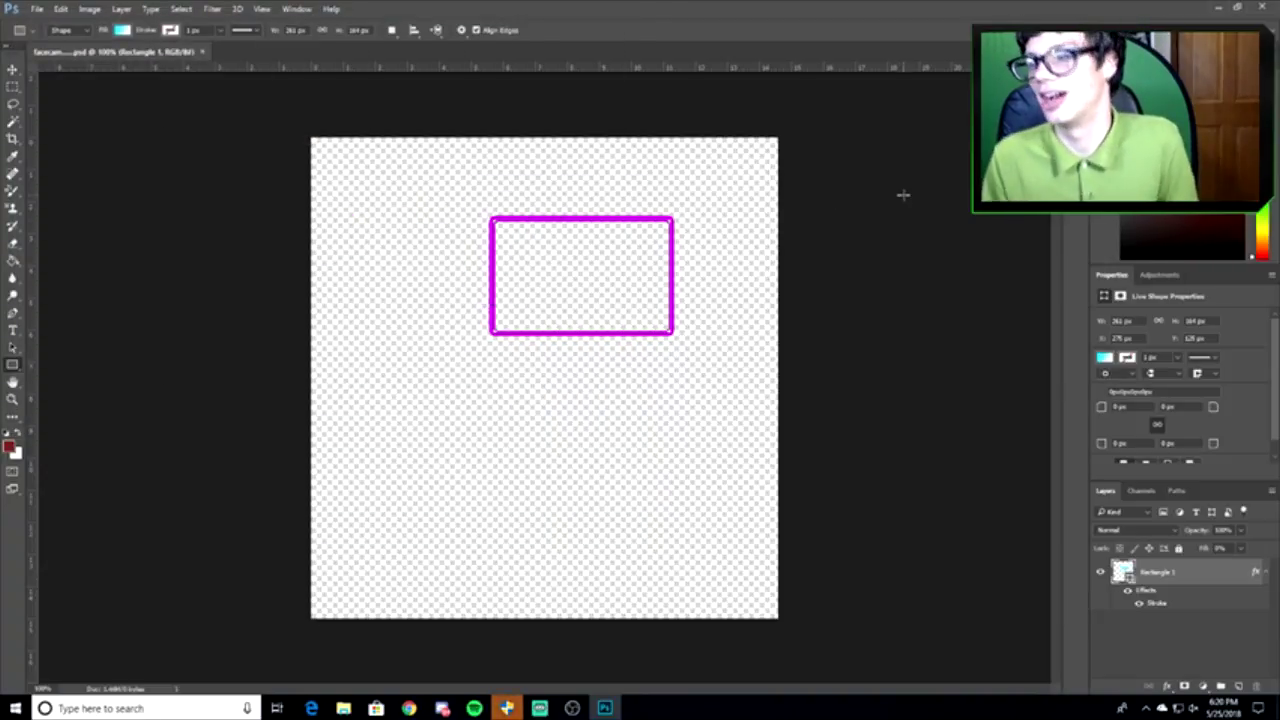
# - Add a new Image source to the Roblox! scene in OBS
pyautogui.click(574, 708)
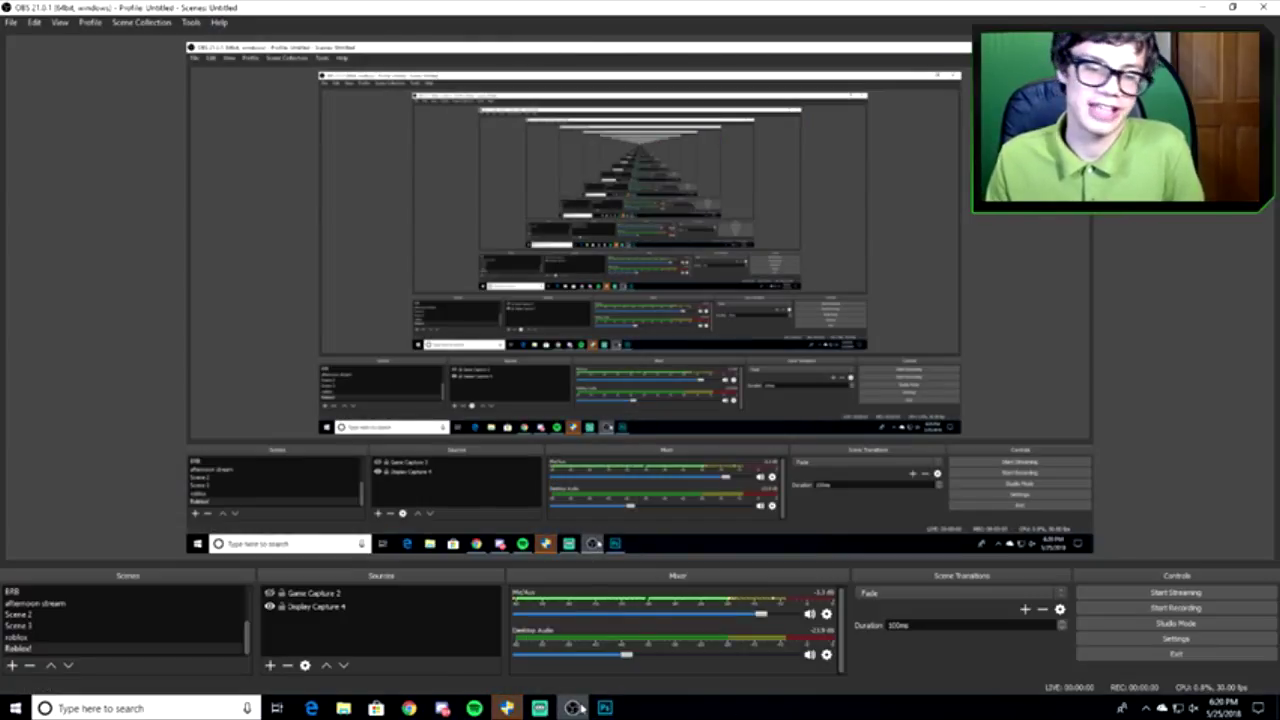
pyautogui.click(268, 666)
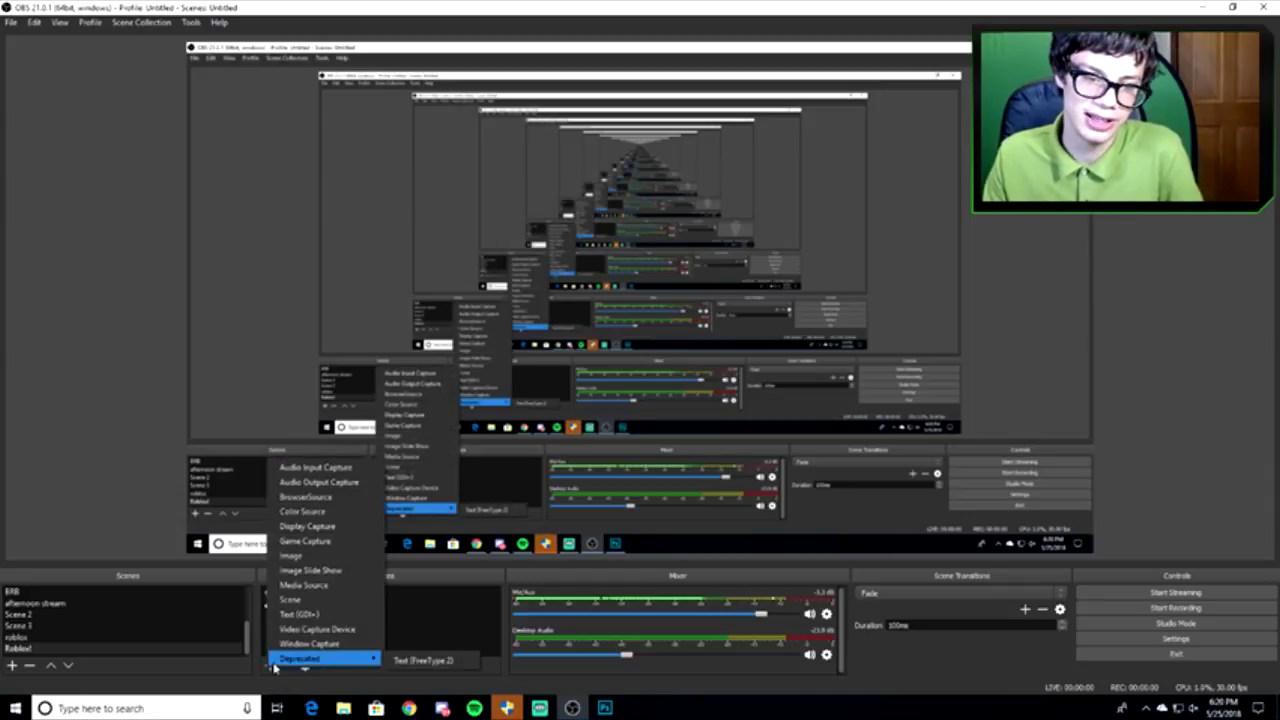
pyautogui.click(302, 557)
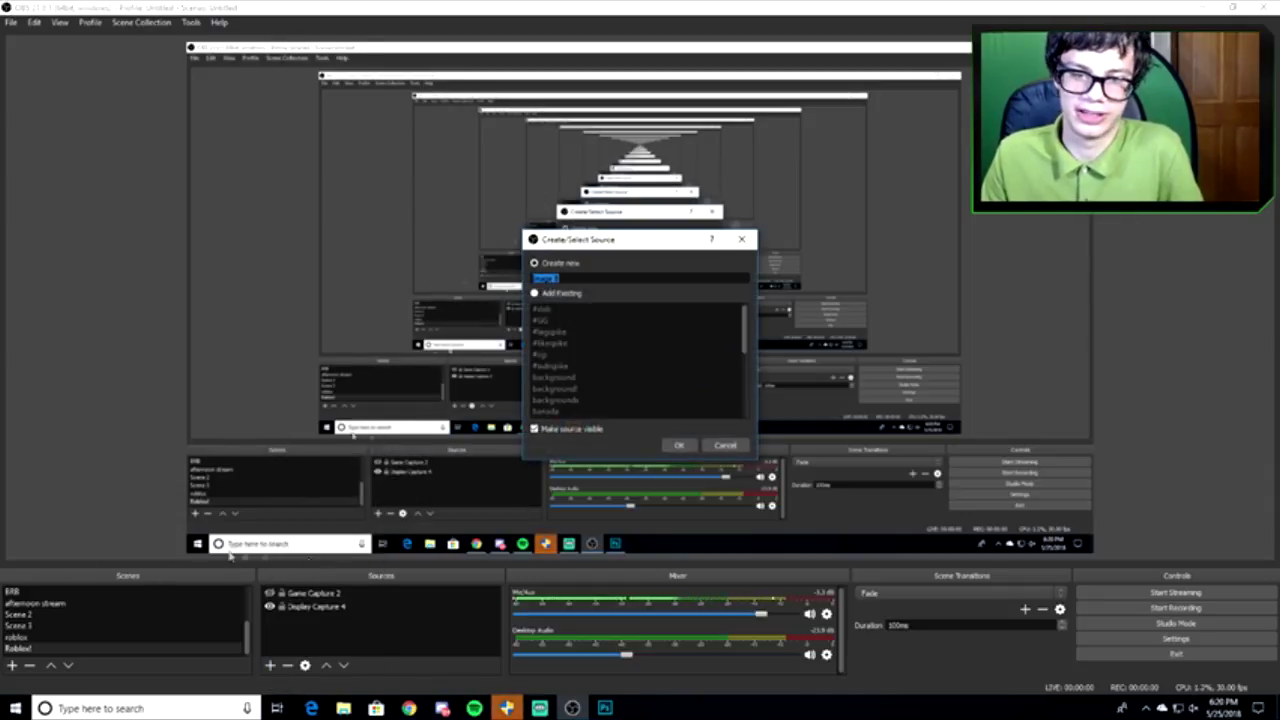
pyautogui.write('facecam')
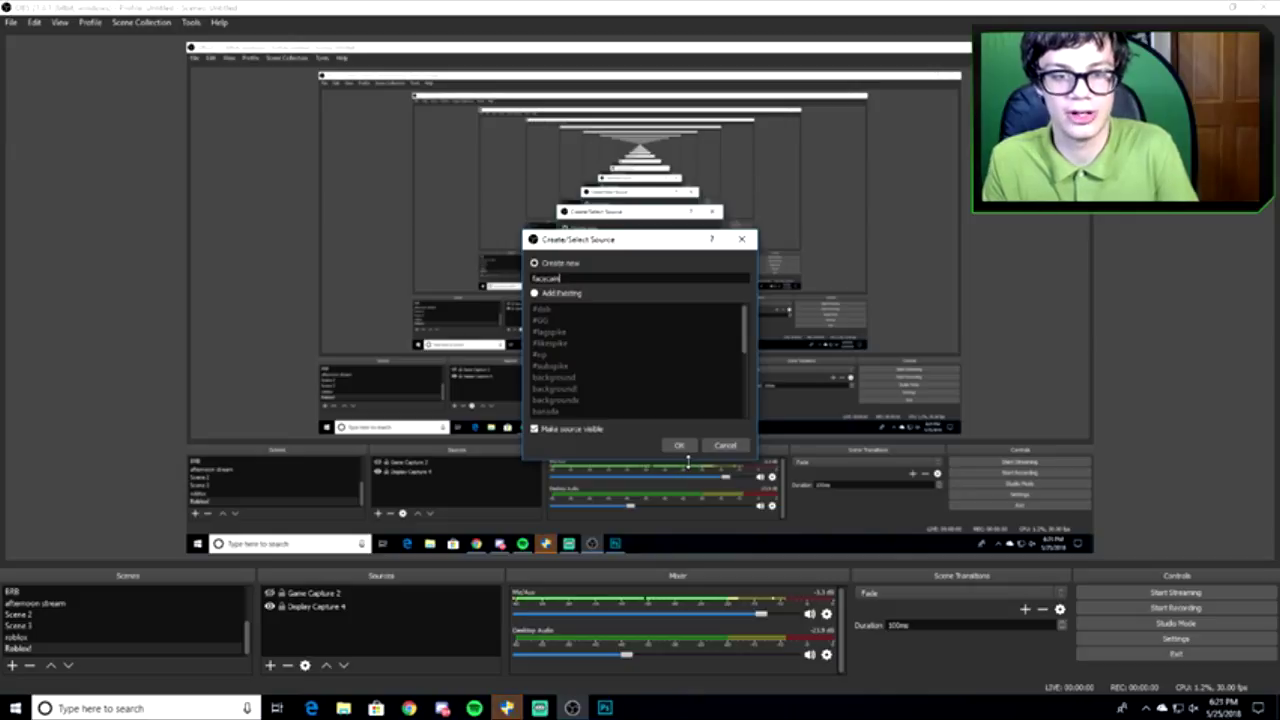
pyautogui.click(686, 450)
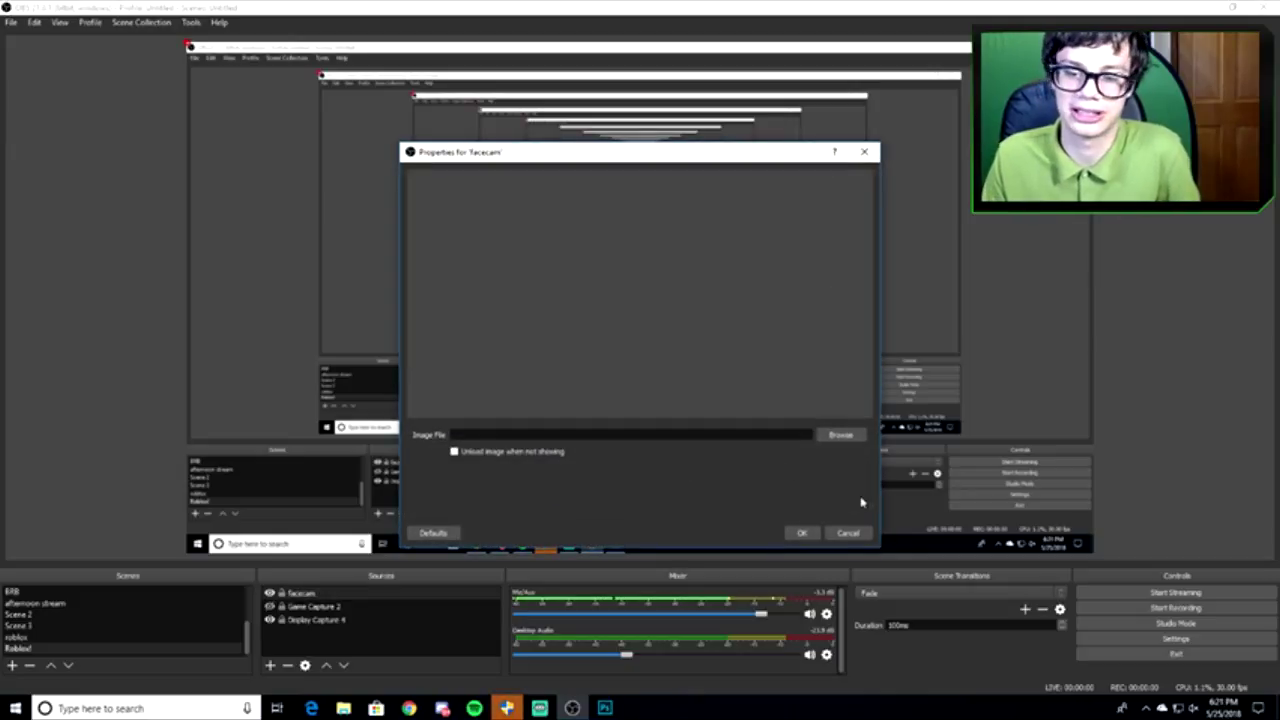
pyautogui.click(849, 532)
# - Rename the new image source to 'facesquare'
pyautogui.rightClick(334, 596)
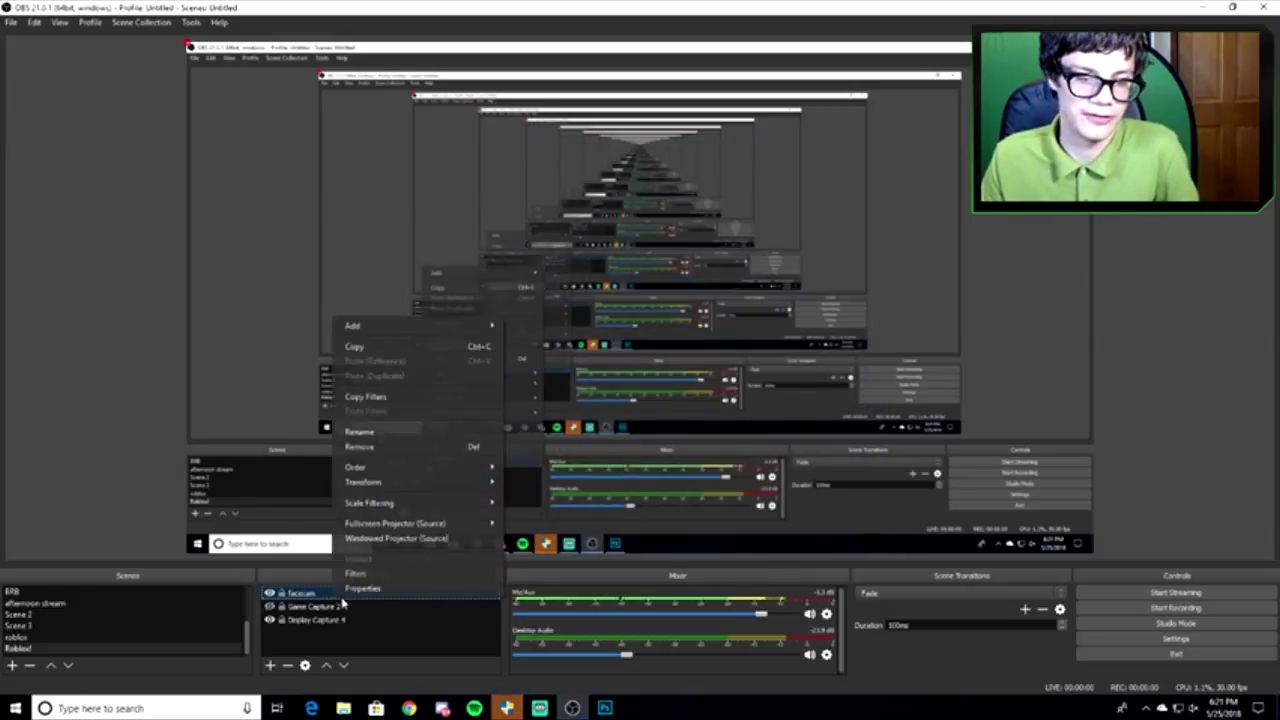
pyautogui.click(360, 432)
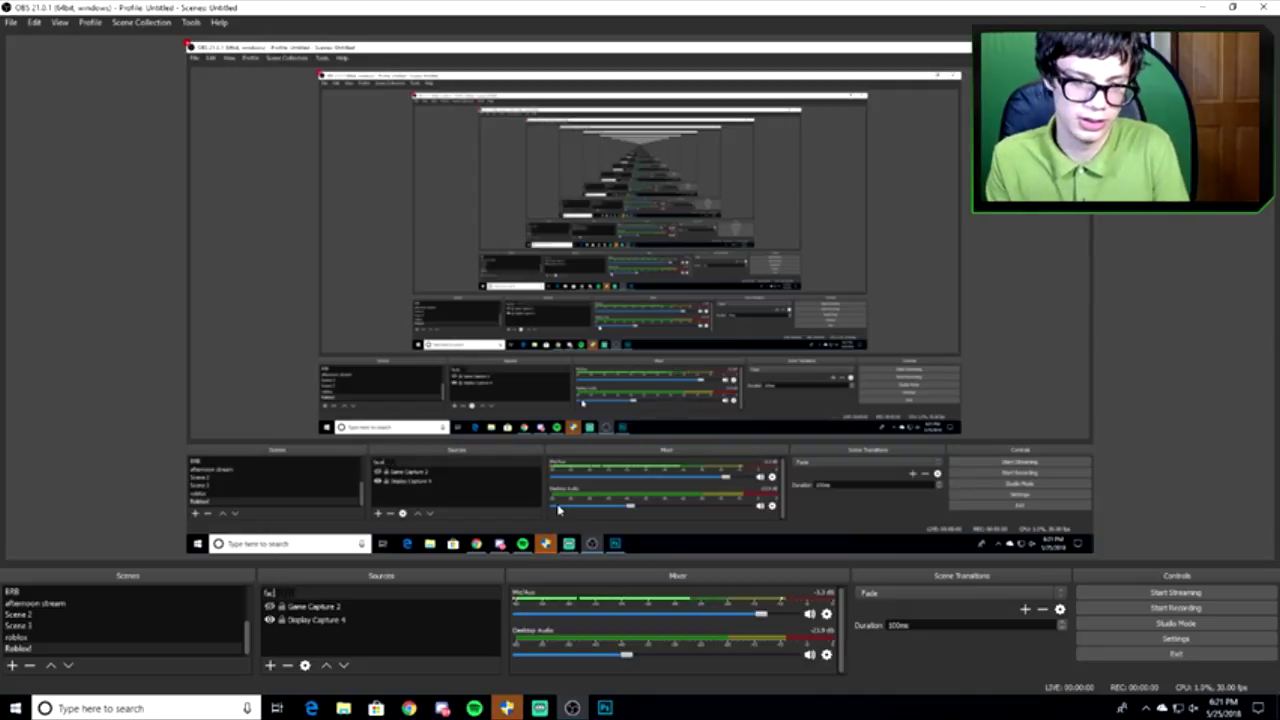
pyautogui.write('face')
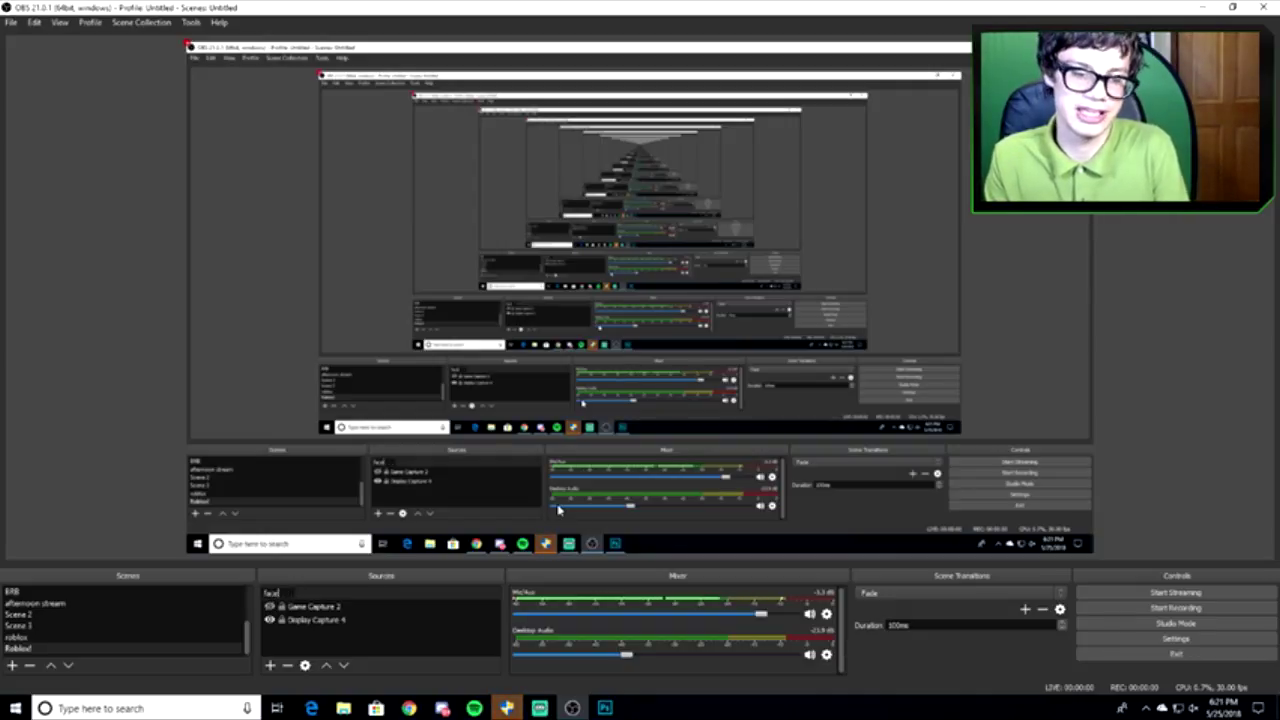
pyautogui.write('squar')
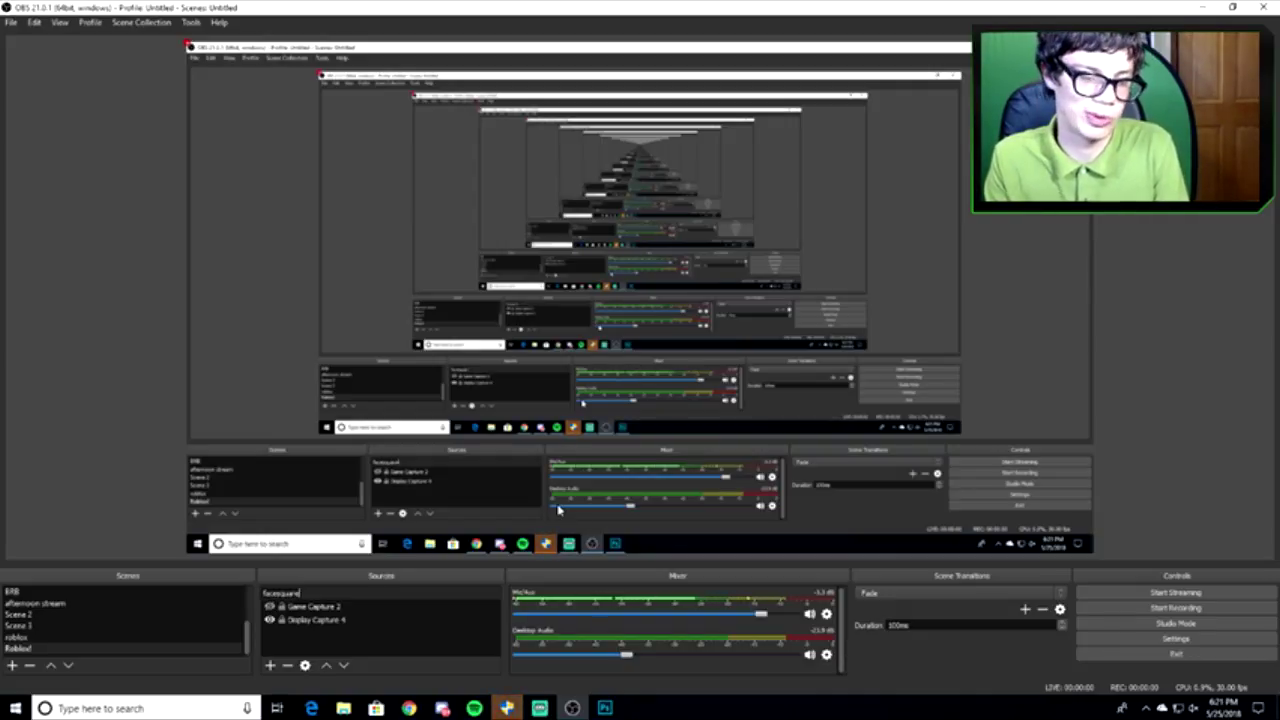
pyautogui.write('e')
pyautogui.press('Return')
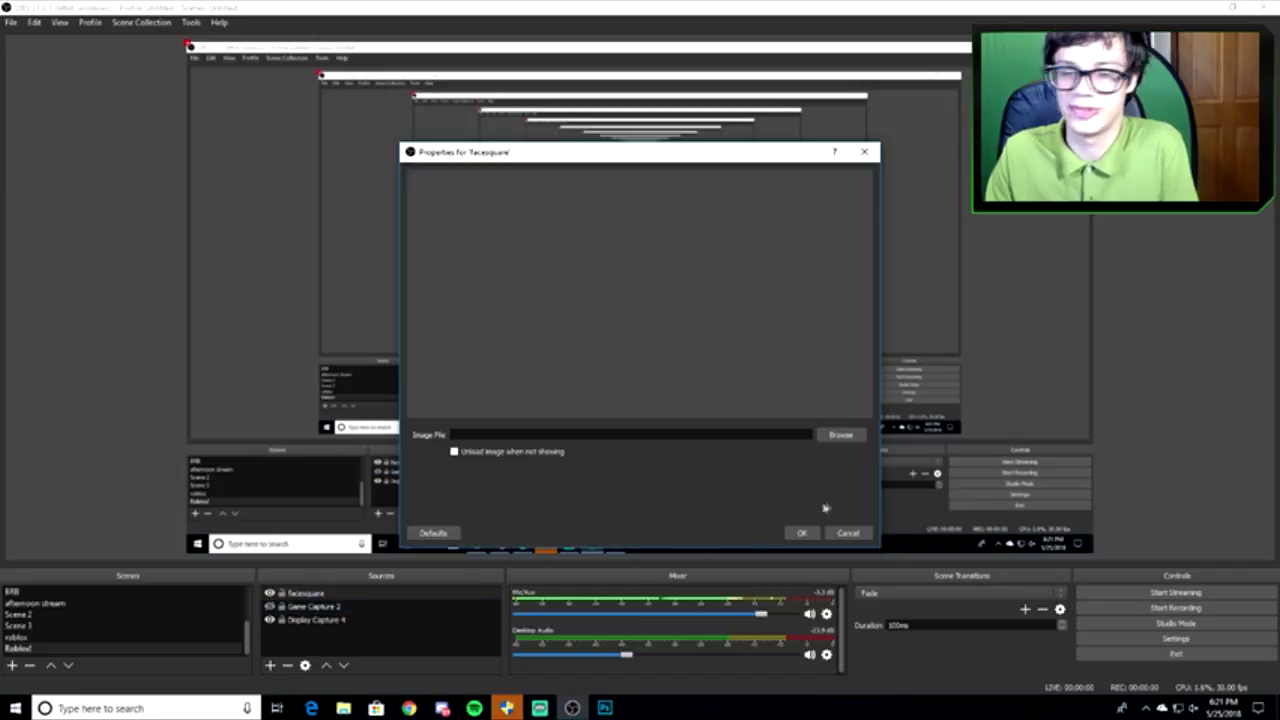
# - Load the magenta facecam frame PNG from the Desktop into facesquare
pyautogui.click(845, 437)
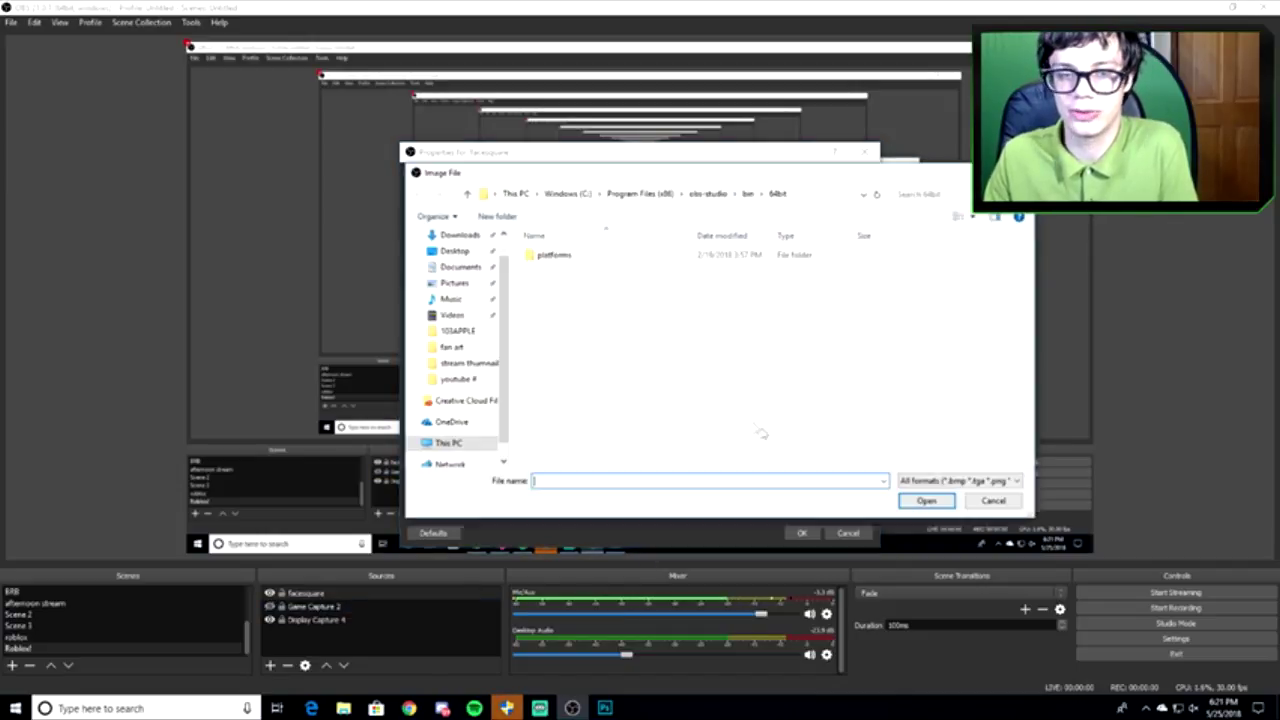
pyautogui.click(454, 277)
pyautogui.scroll(-5, 700, 356)
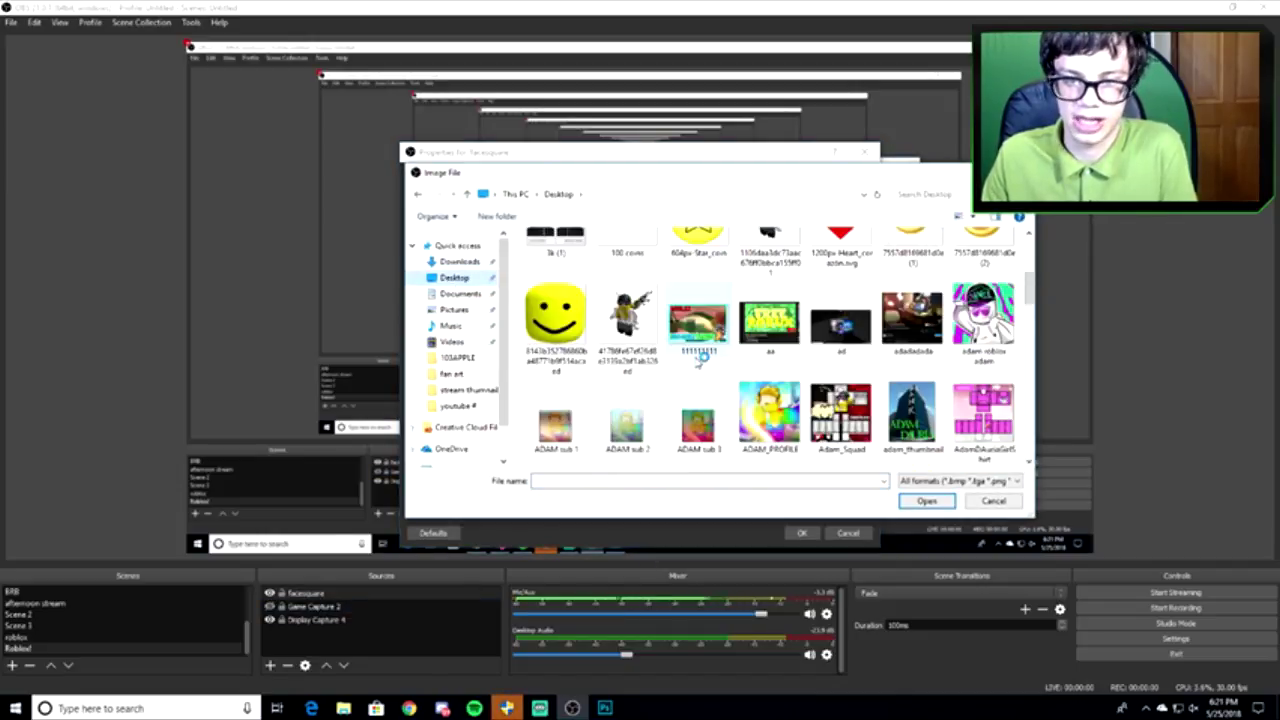
pyautogui.scroll(-1, 702, 357)
pyautogui.click(770, 340)
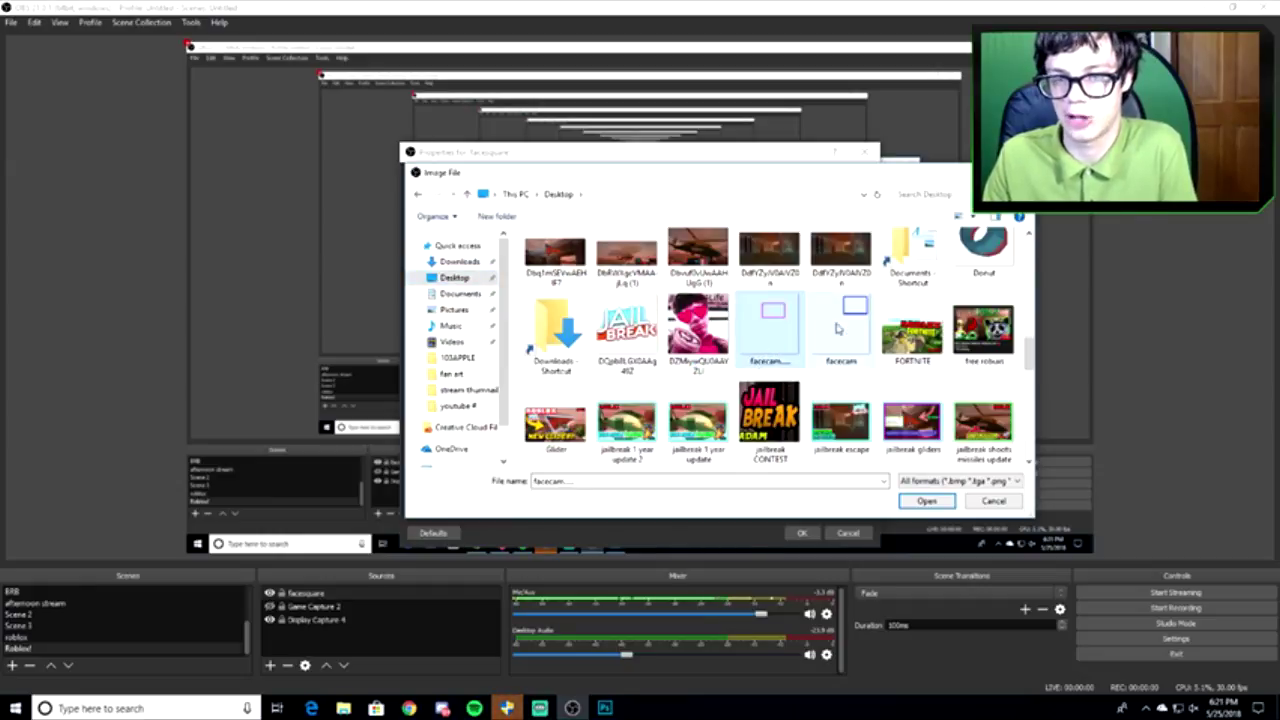
pyautogui.click(926, 502)
pyautogui.click(801, 532)
# - Move the facesquare frame to the preview's top-right and shrink it from its corner
pyautogui.moveTo(559, 235); pyautogui.dragTo(1083, 147)
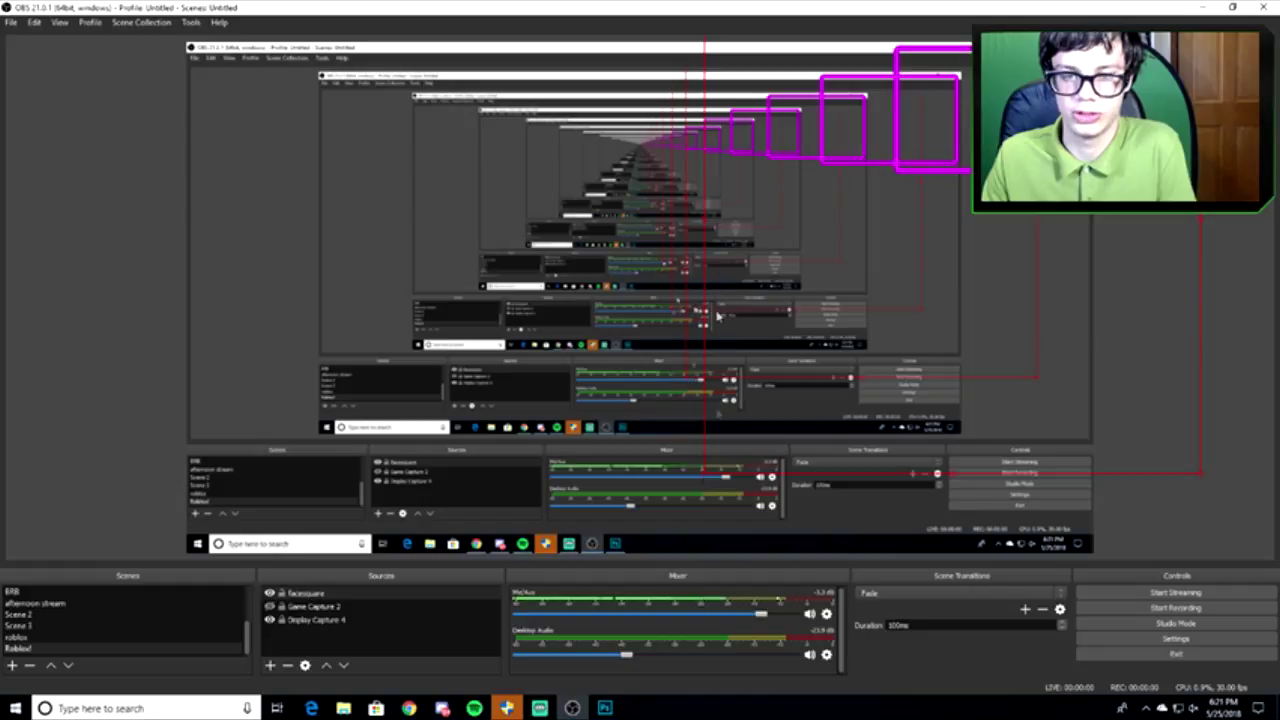
pyautogui.moveTo(717, 316); pyautogui.dragTo(622, 436)
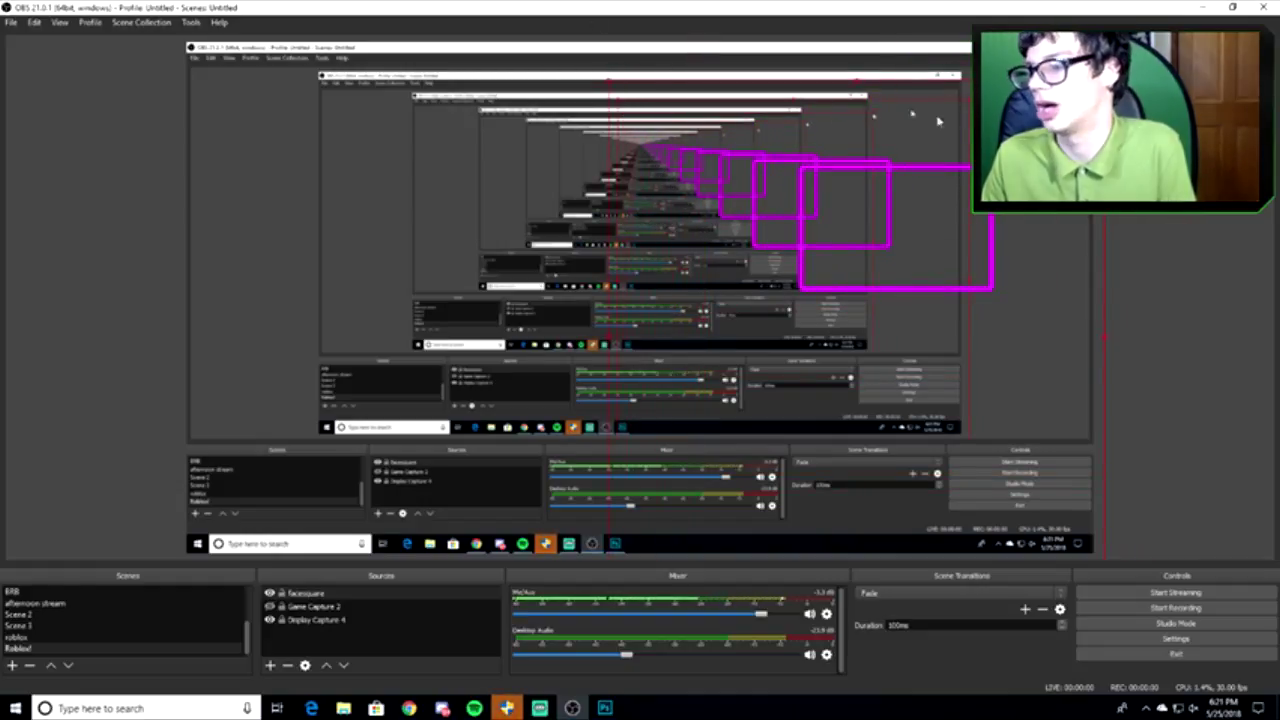
pyautogui.moveTo(609, 516); pyautogui.dragTo(664, 478)
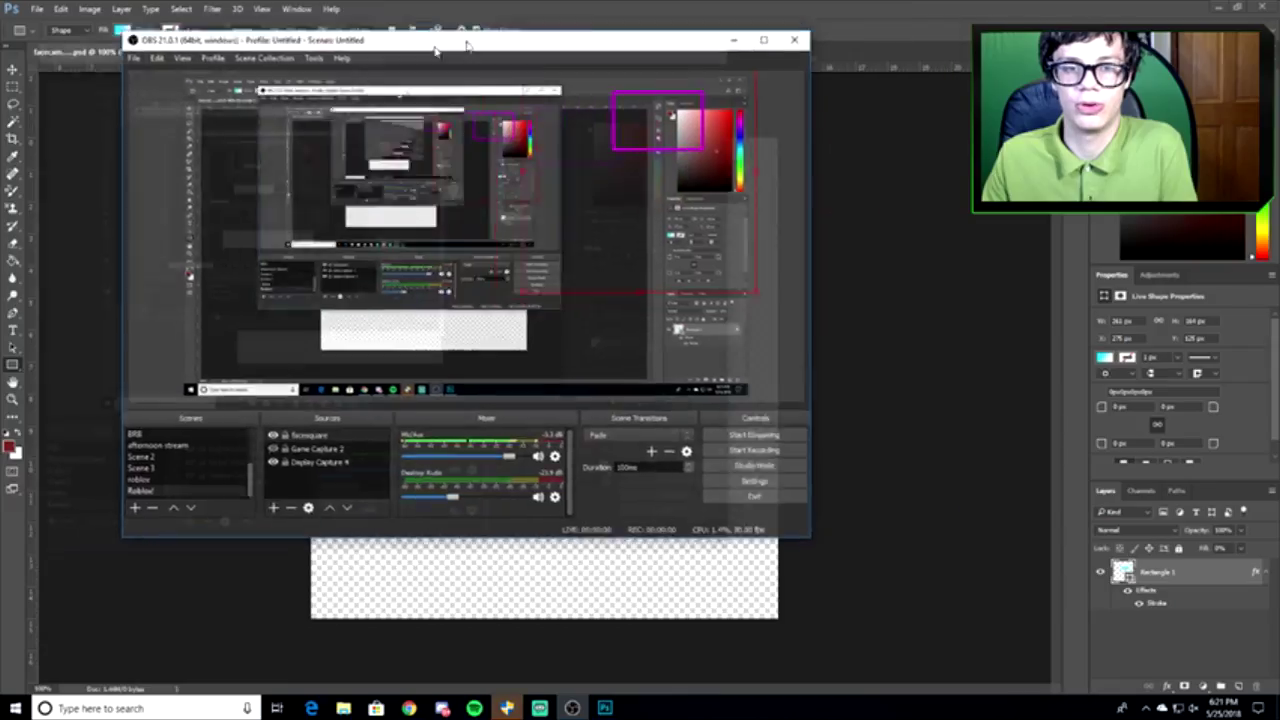
pyautogui.moveTo(466, 44); pyautogui.dragTo(336, 67)
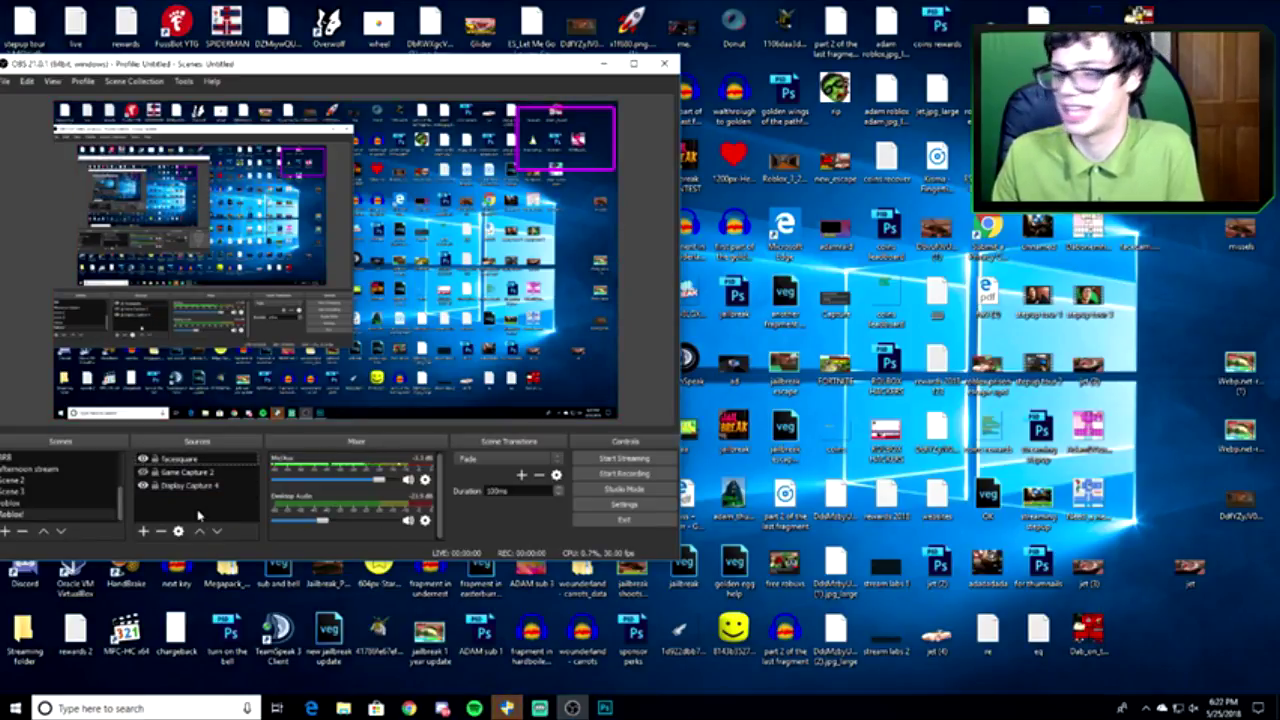
pyautogui.click(143, 531)
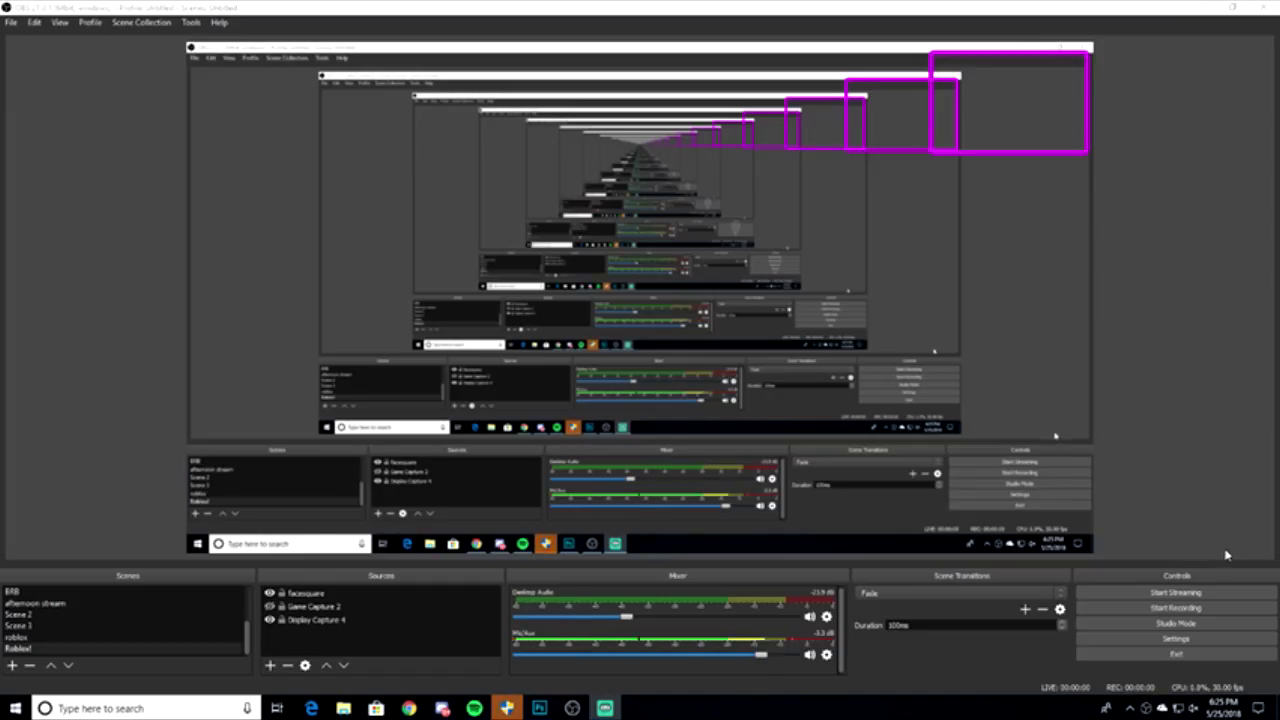
# - Add a Video Capture Device webcam source with default settings and drag it right
pyautogui.click(270, 665)
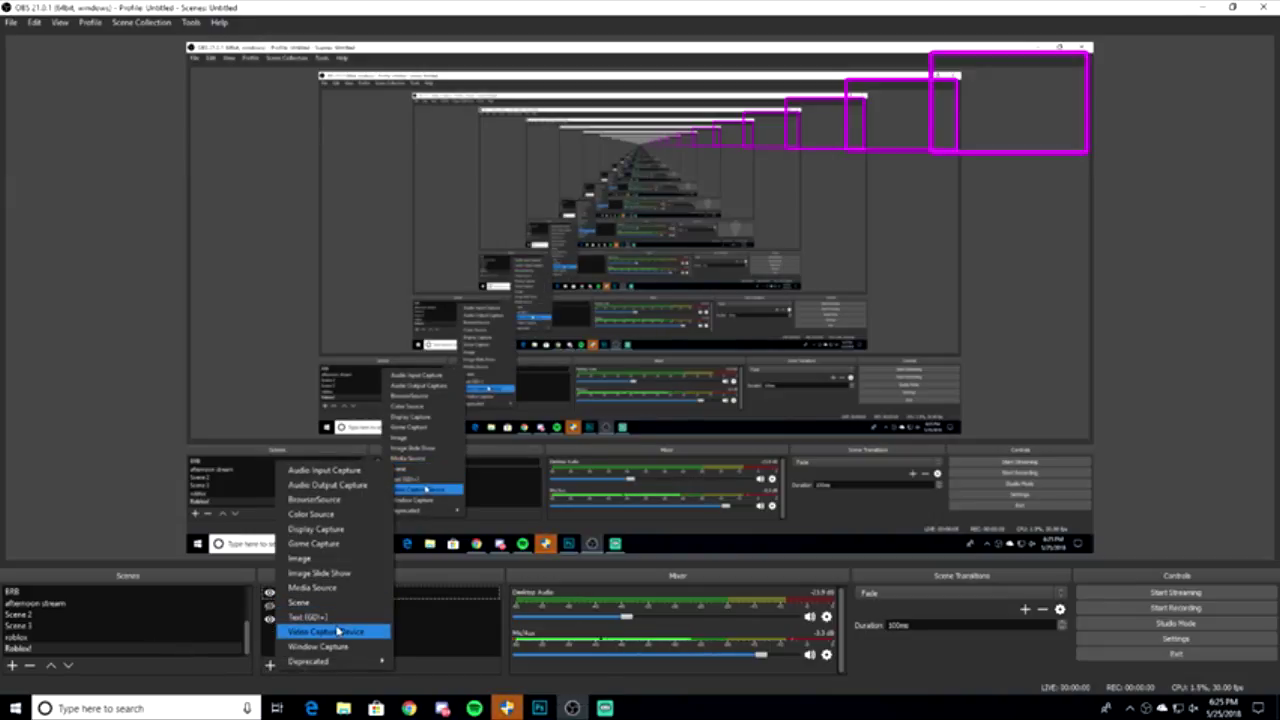
pyautogui.click(338, 630)
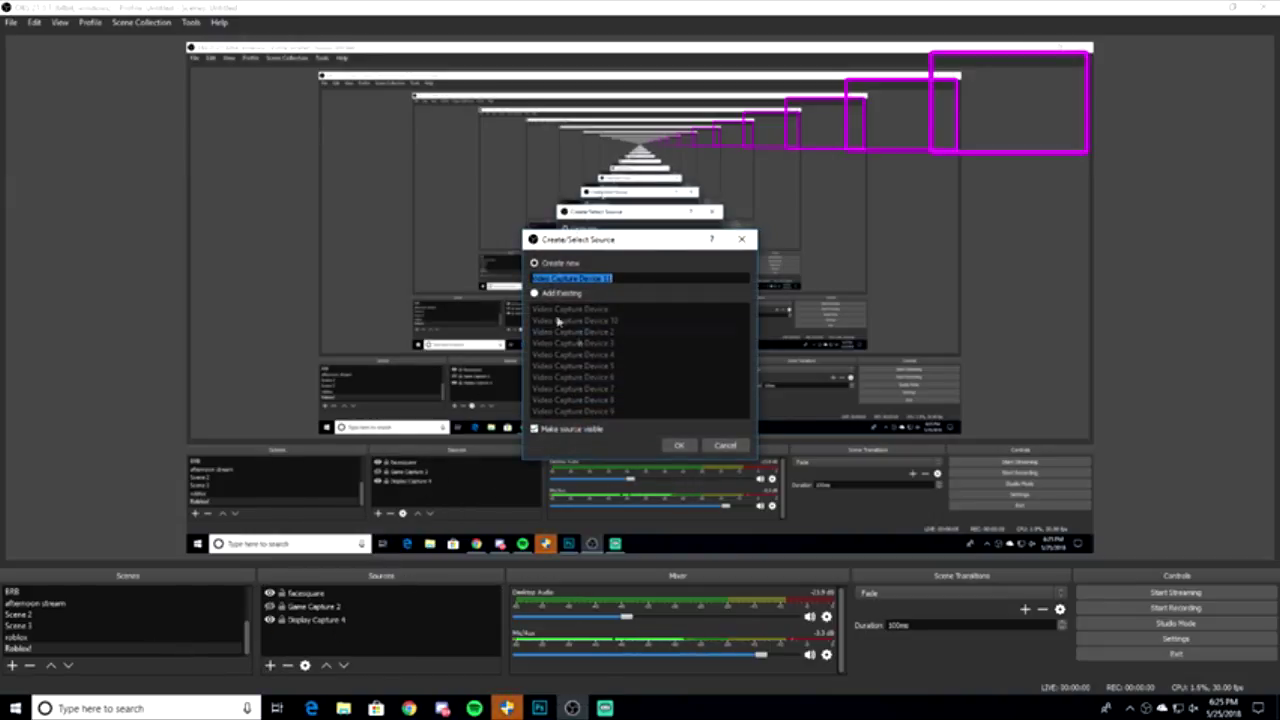
pyautogui.click(679, 447)
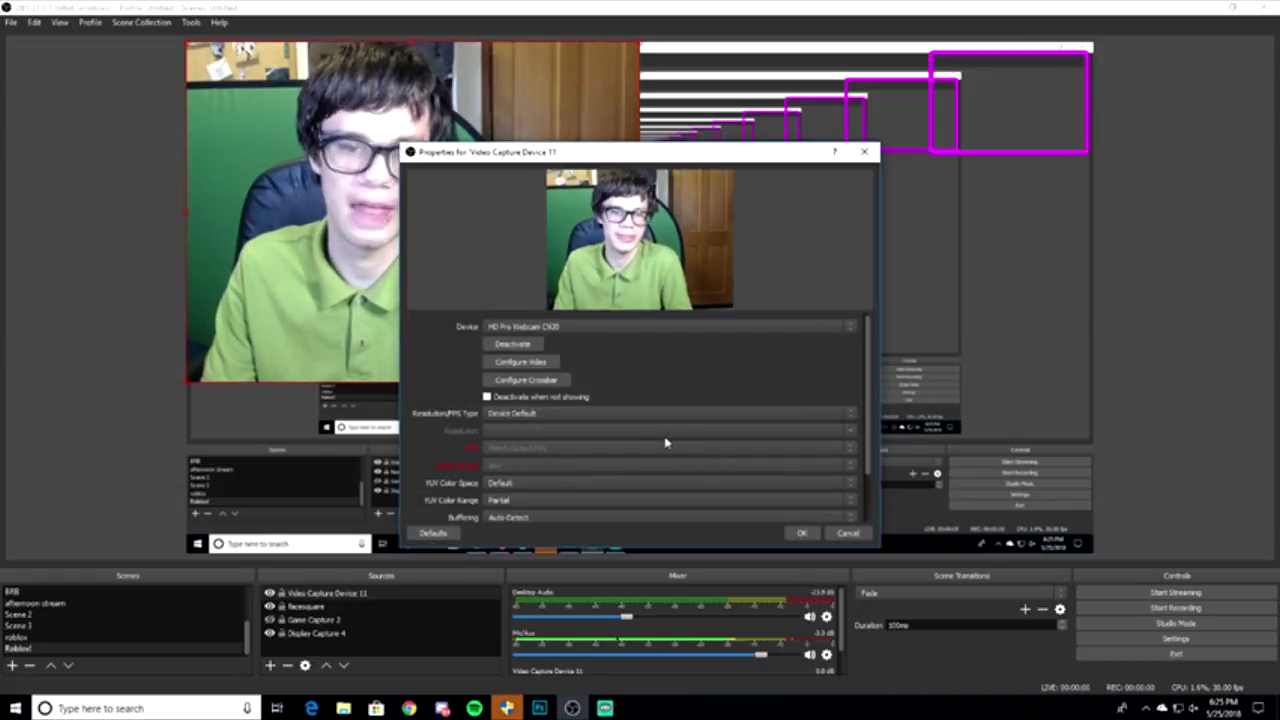
pyautogui.click(801, 533)
pyautogui.moveTo(478, 297); pyautogui.dragTo(934, 297)
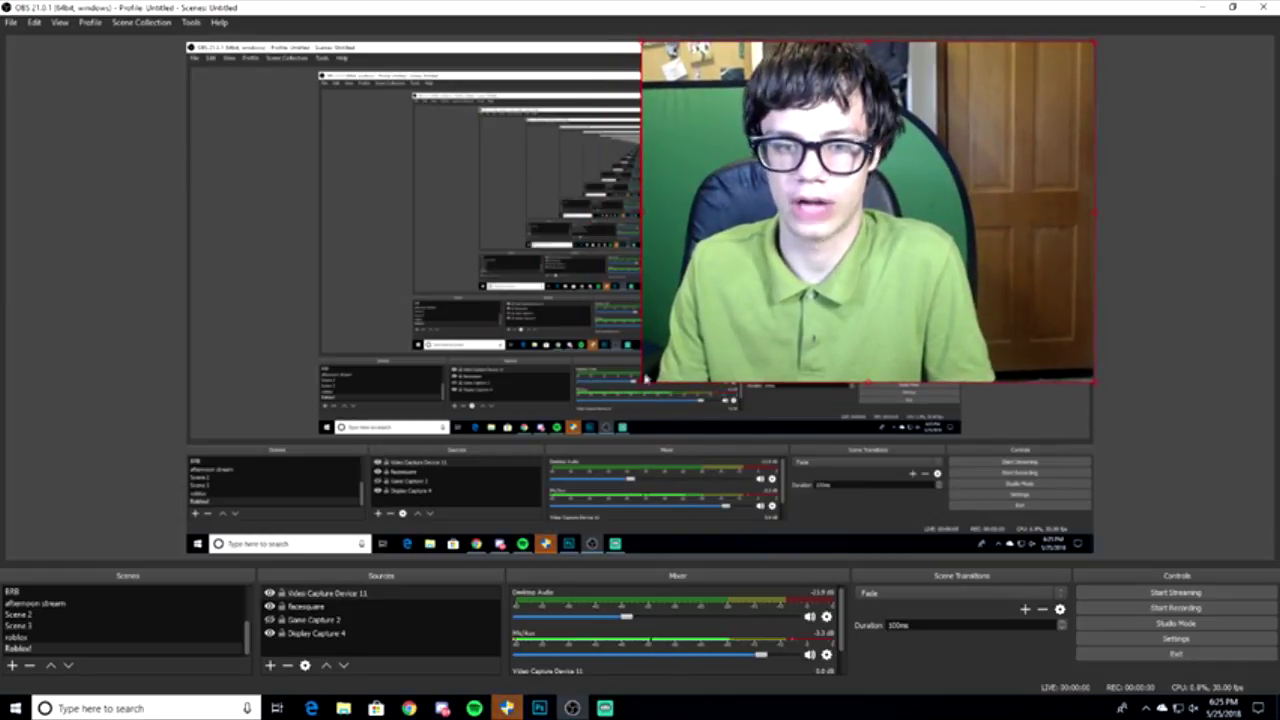
# - Move and resize Video Capture Device 11 to fit inside the top-right magenta frame
pyautogui.moveTo(640, 385); pyautogui.dragTo(507, 442)
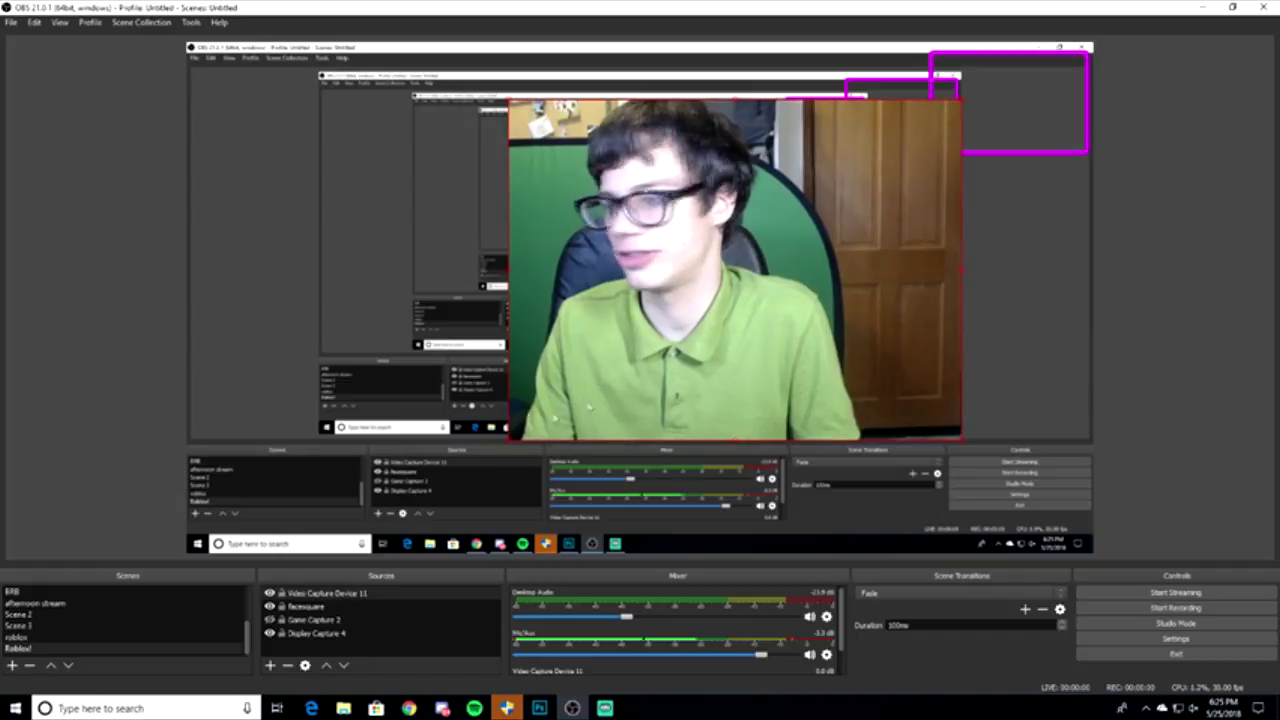
pyautogui.moveTo(579, 403); pyautogui.dragTo(711, 345)
pyautogui.moveTo(640, 381); pyautogui.dragTo(879, 175)
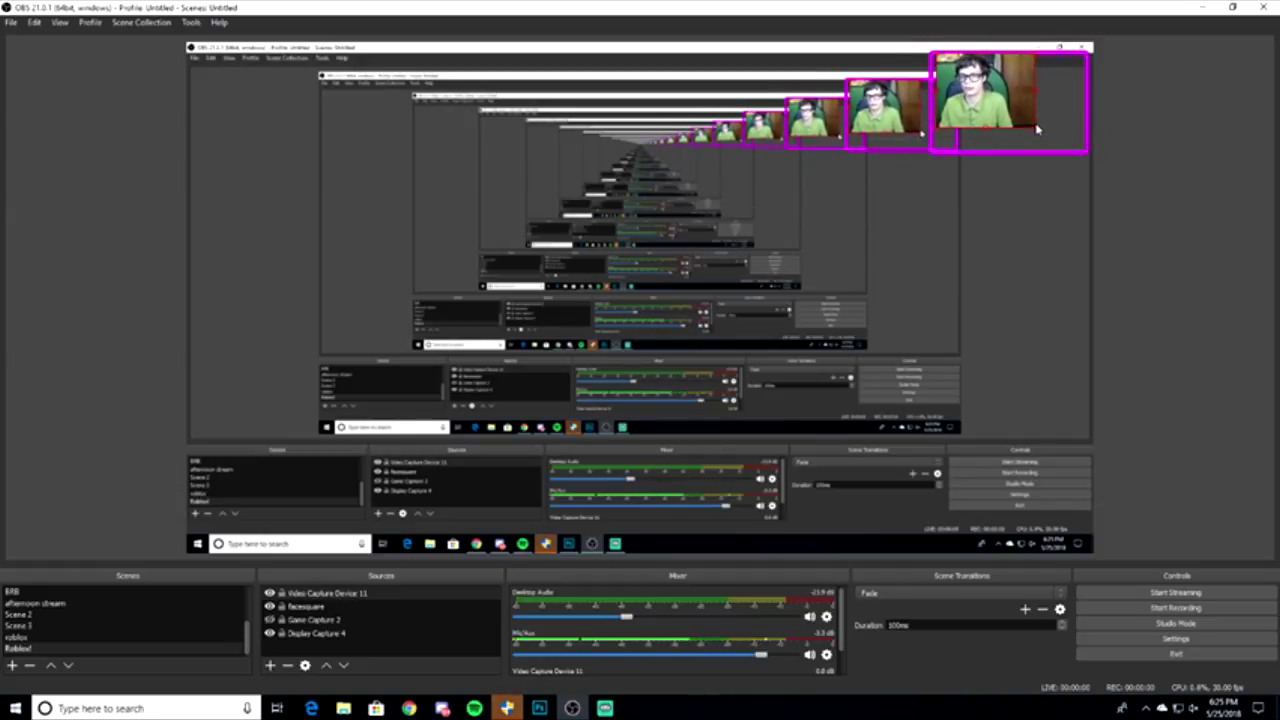
pyautogui.moveTo(1034, 133); pyautogui.dragTo(1087, 148)
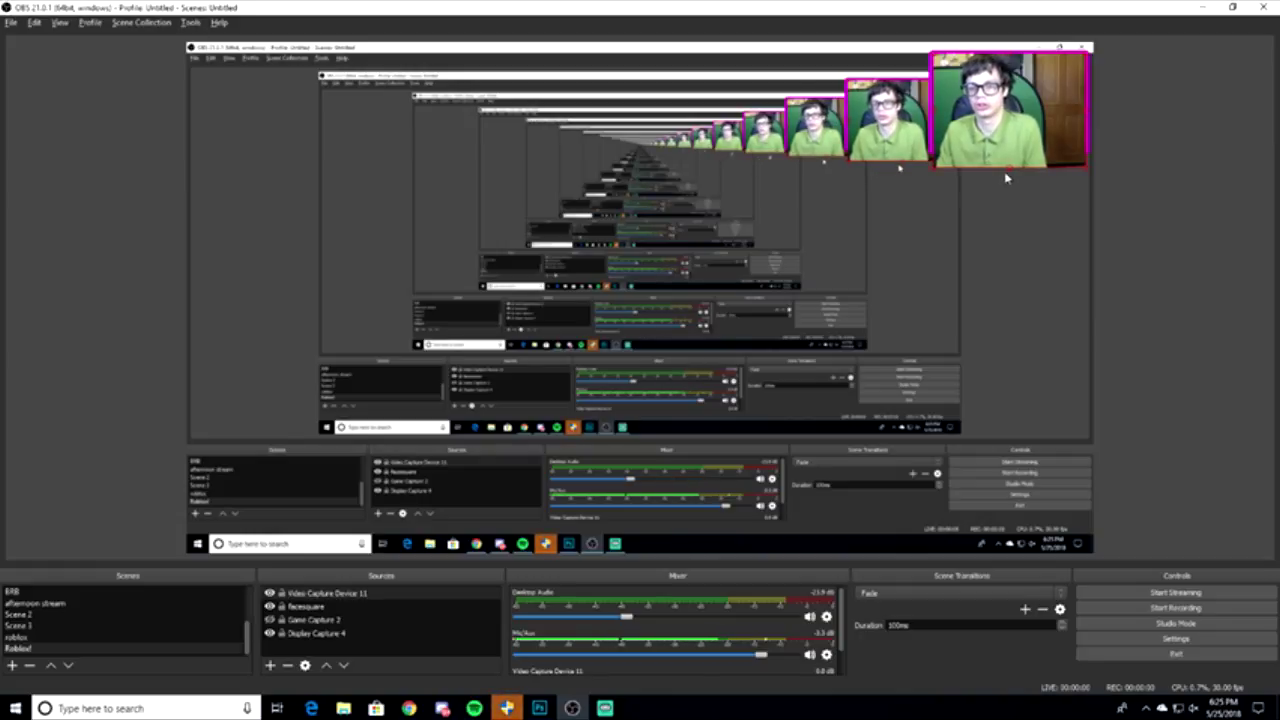
pyautogui.moveTo(1007, 166); pyautogui.dragTo(1013, 155)
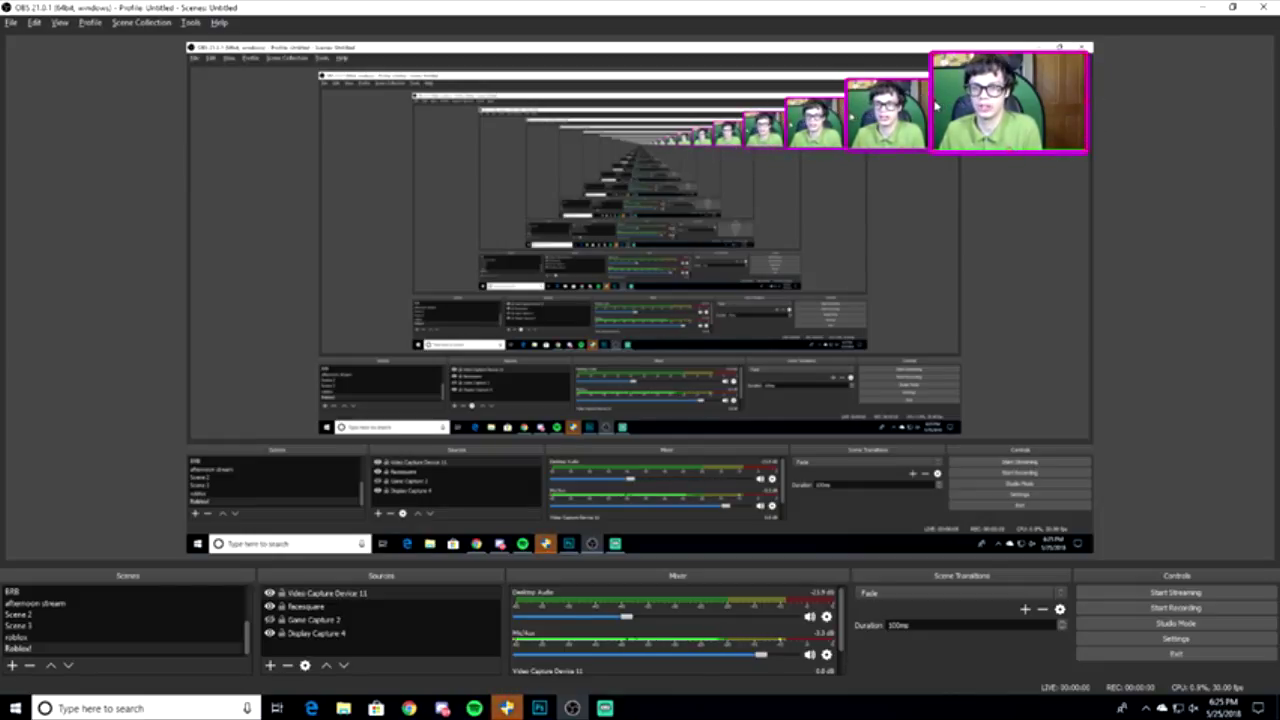
pyautogui.moveTo(1012, 57); pyautogui.dragTo(1014, 61)
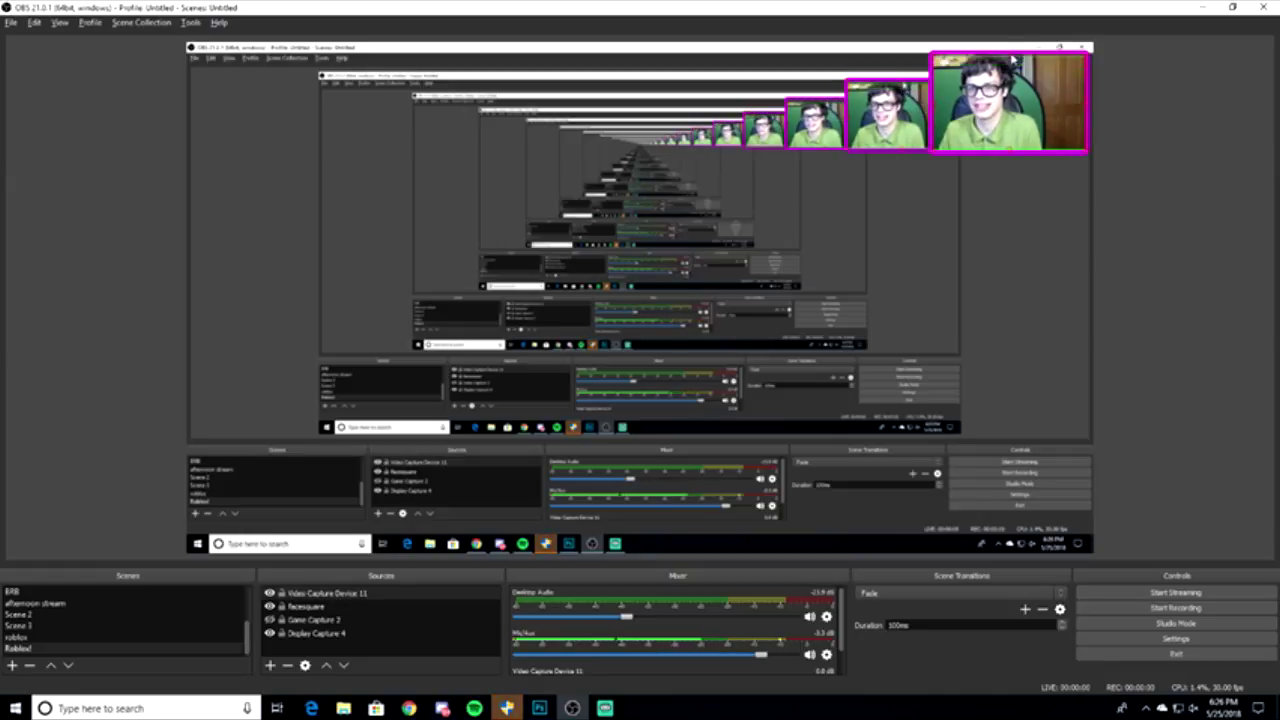